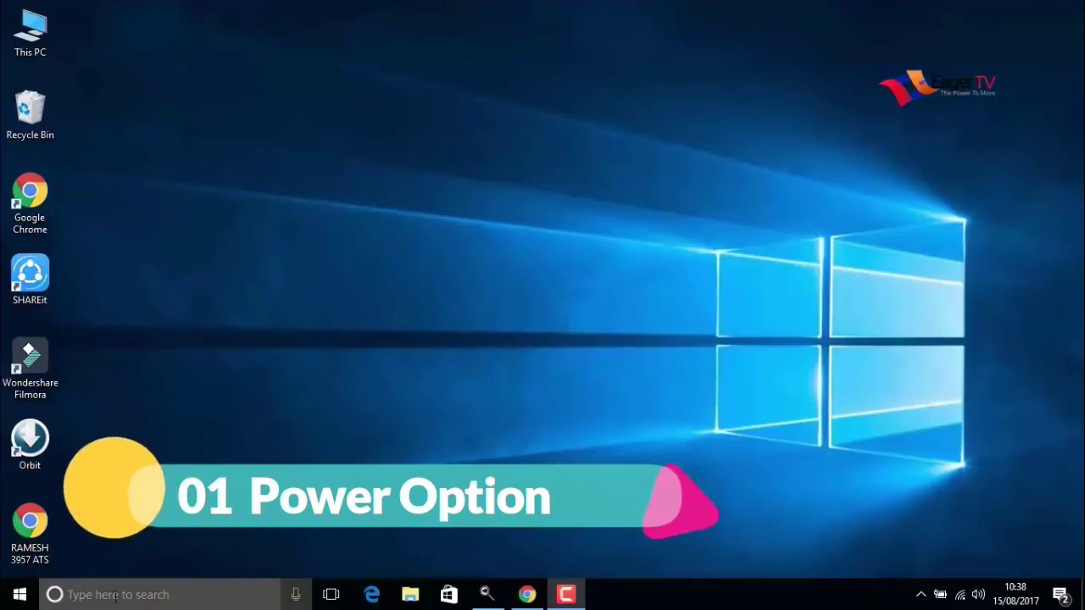
Search the Start menu for 'power' and open Power Options
left_click(15, 596)
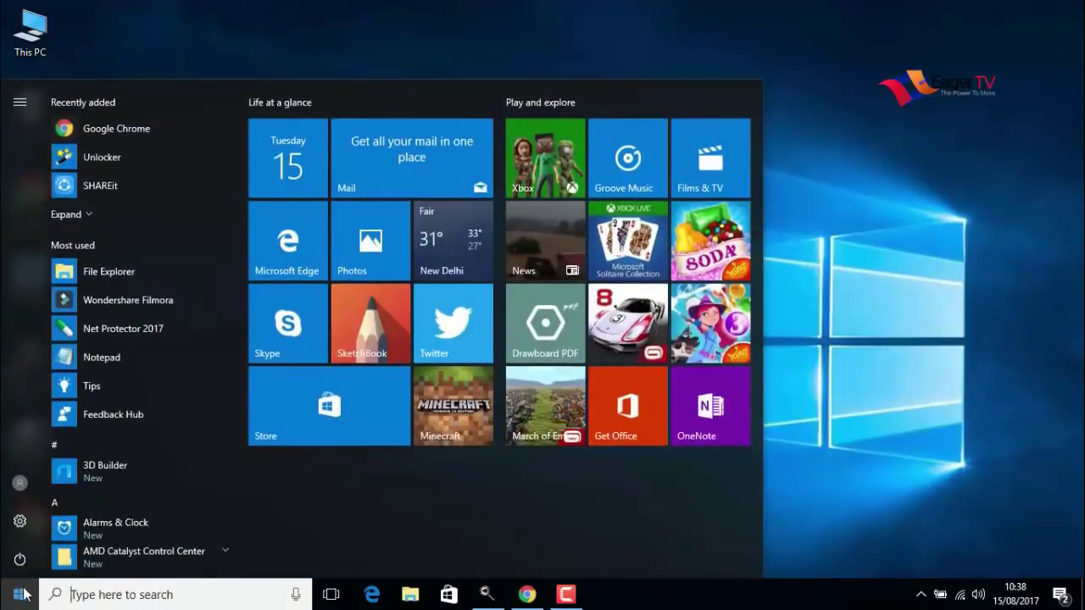
type("power")
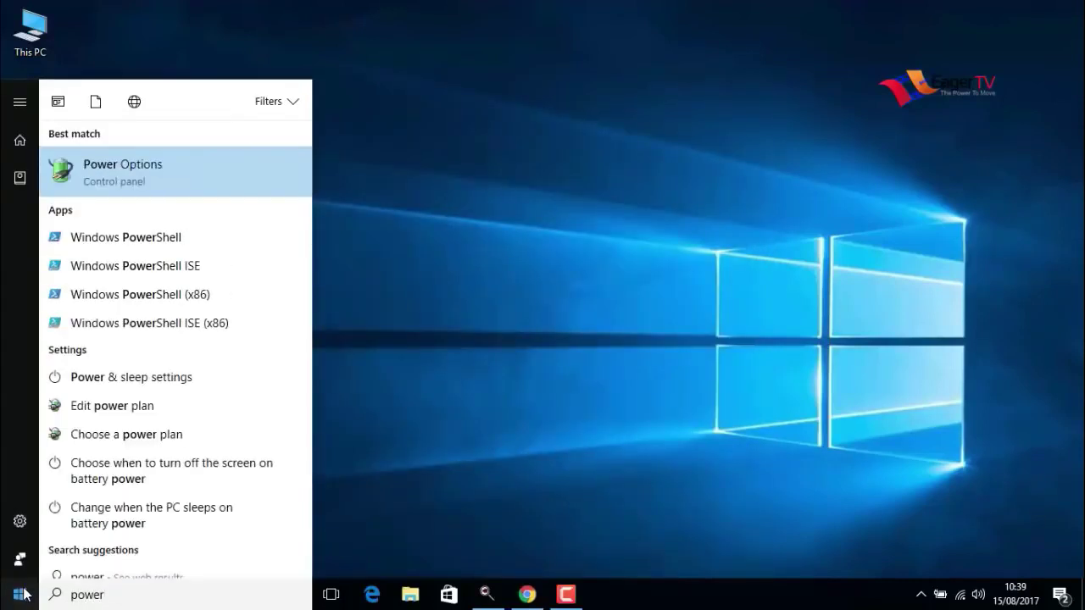
left_click(123, 178)
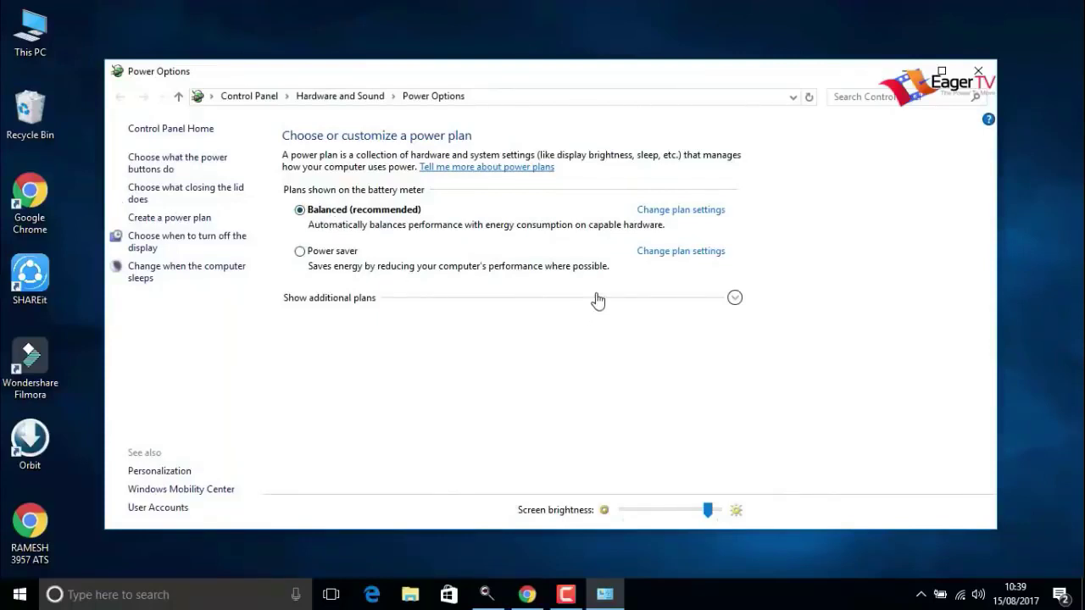
Switch the active power plan to High performance and close Power Options
left_click(726, 301)
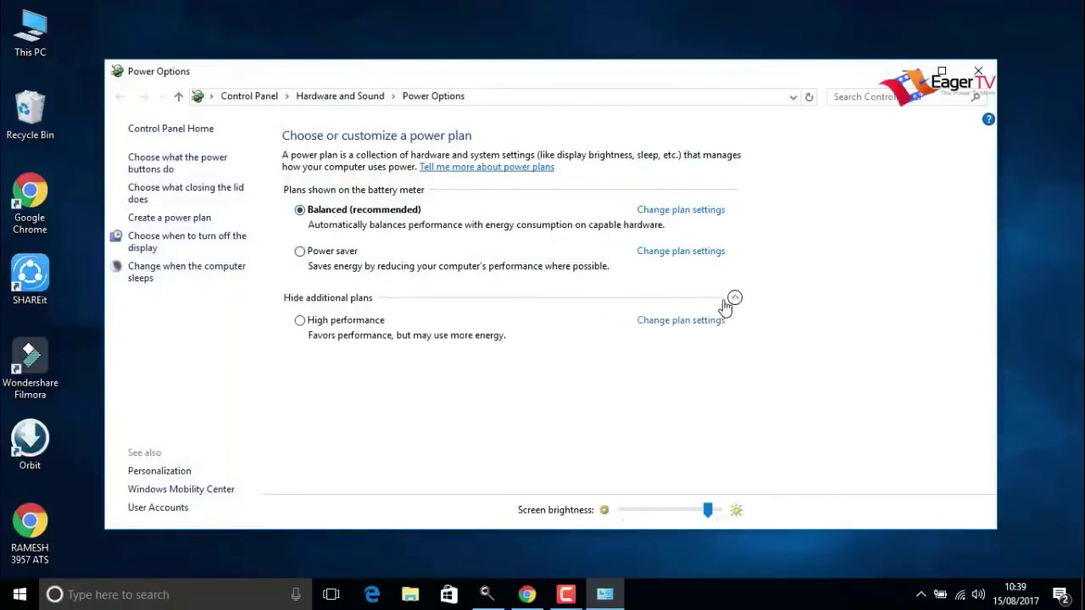
left_click(299, 321)
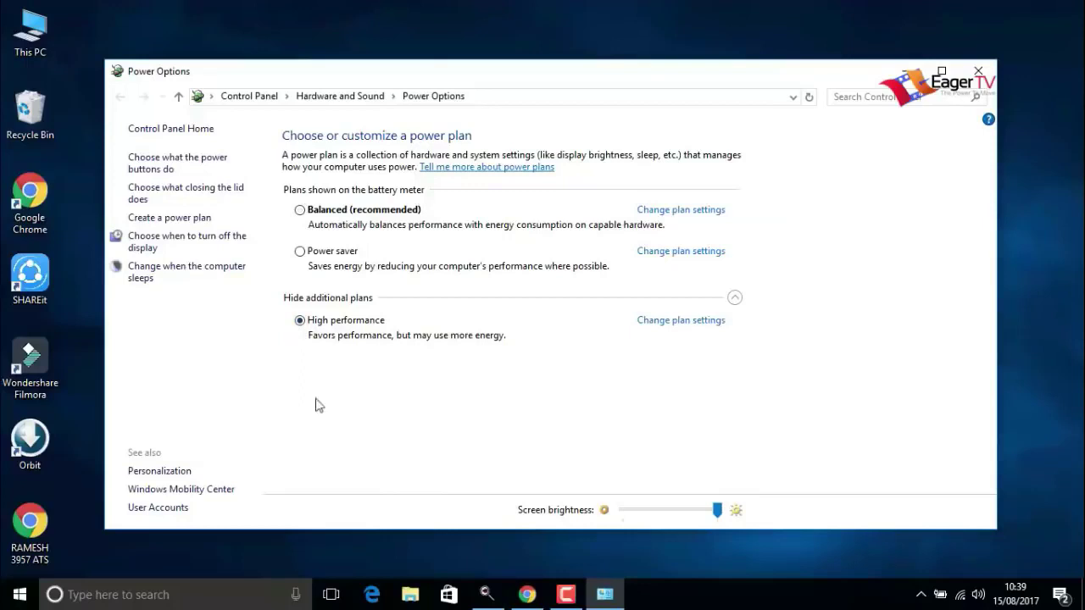
left_click(977, 71)
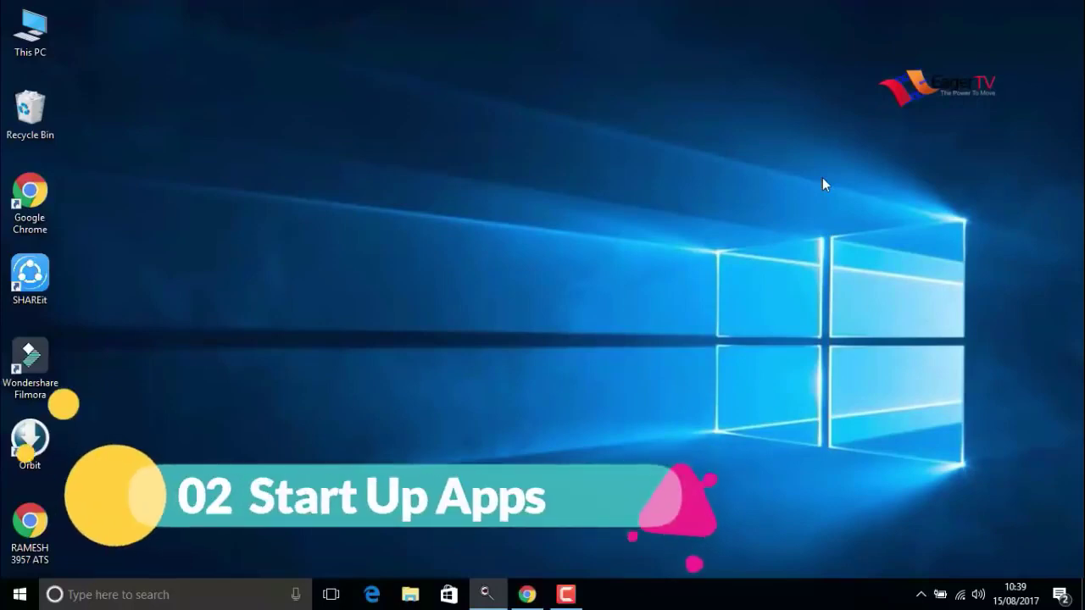
Disable Orbit Downloader on Task Manager's Startup list
right_click(756, 602)
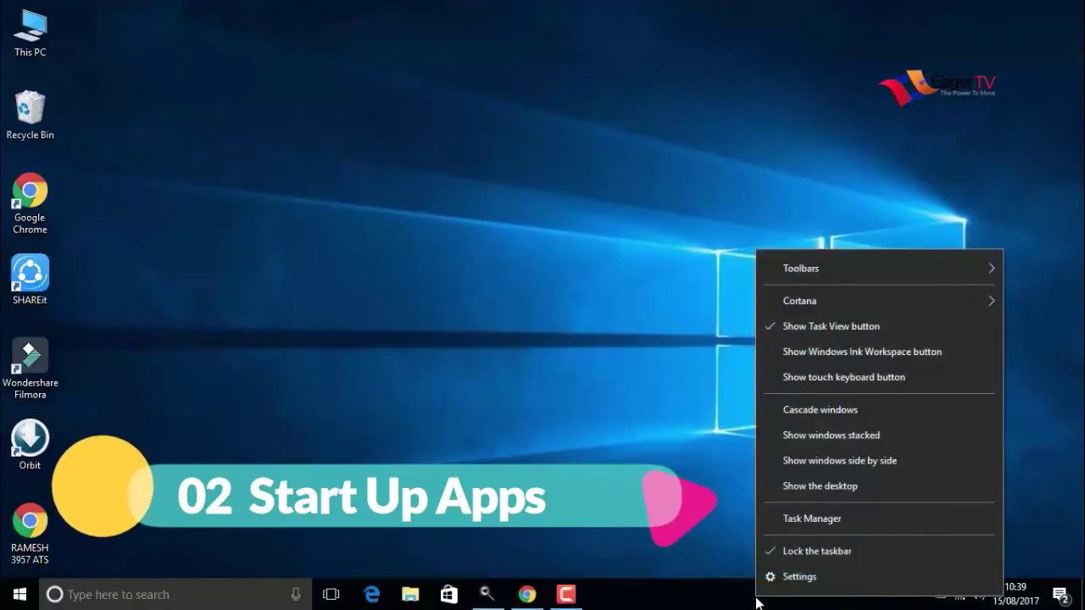
left_click(785, 524)
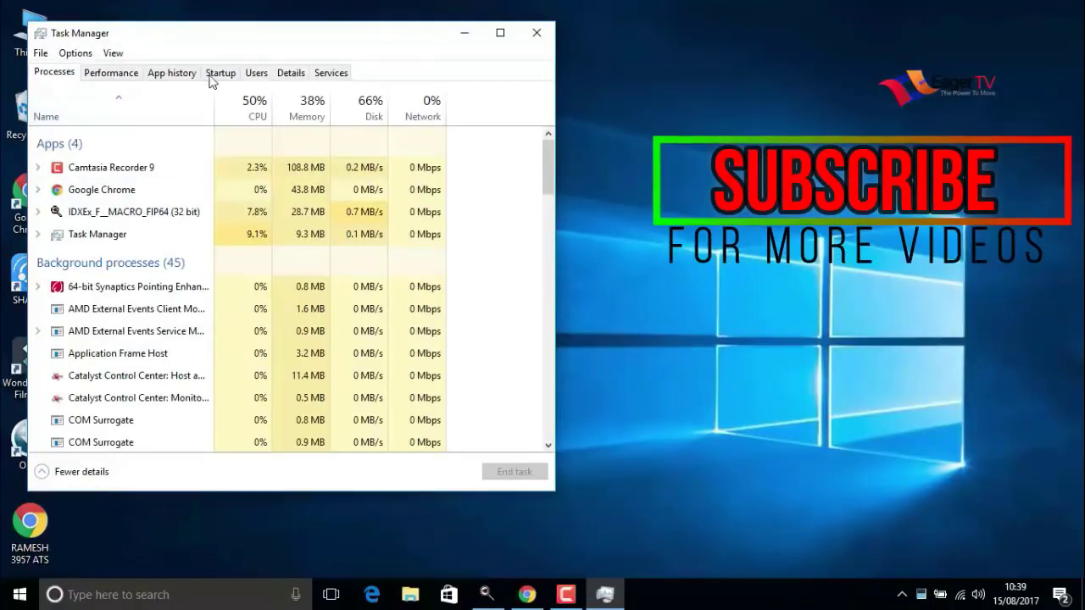
left_click(219, 72)
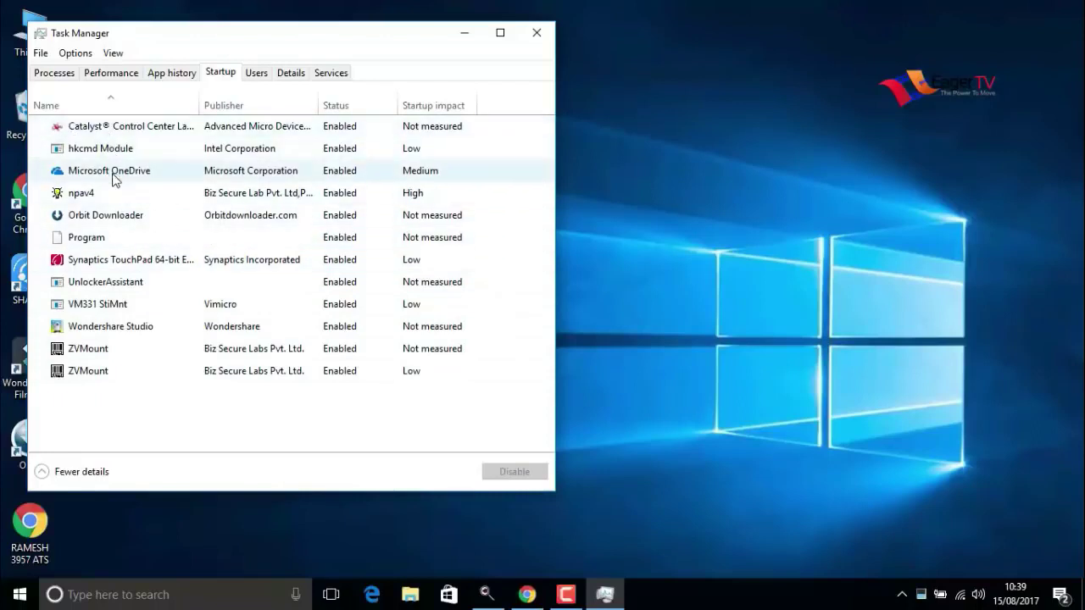
left_click(122, 222)
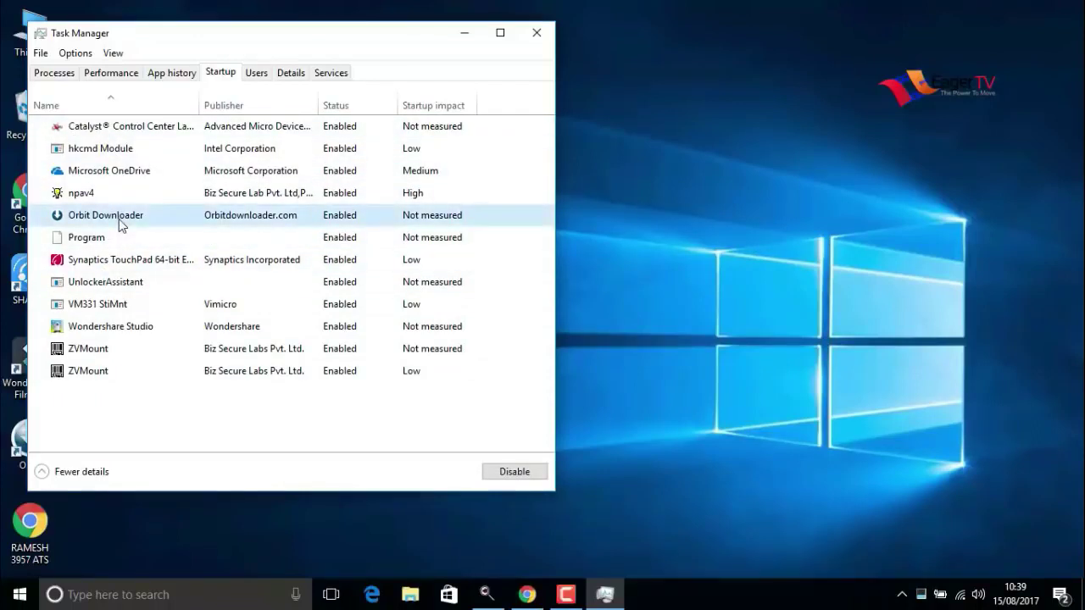
left_click(517, 473)
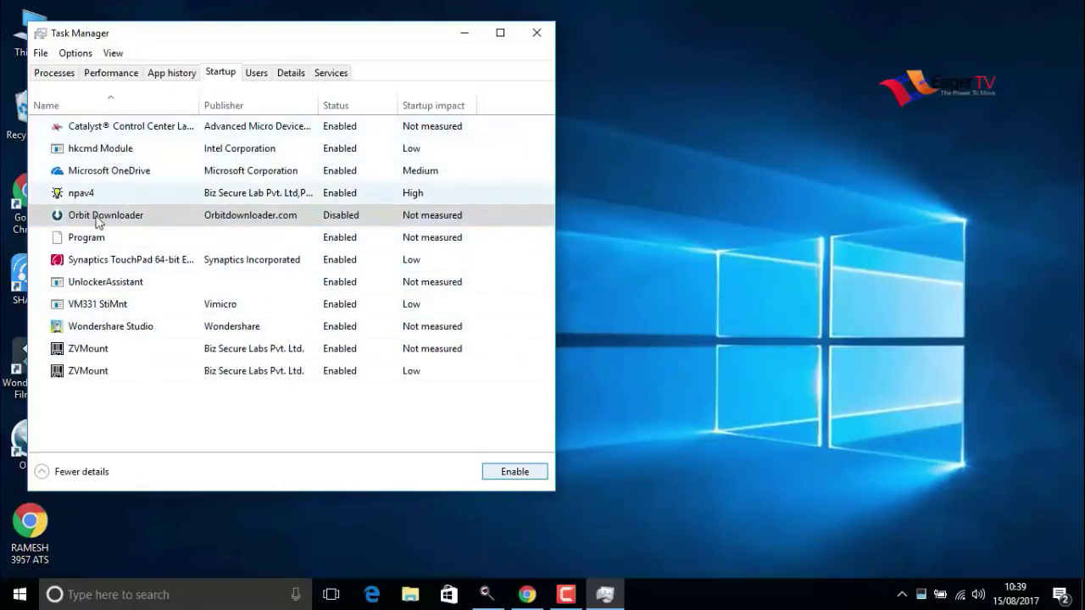
Disable Wondershare Studio at startup, then close Task Manager
left_click(105, 373)
left_click(106, 351)
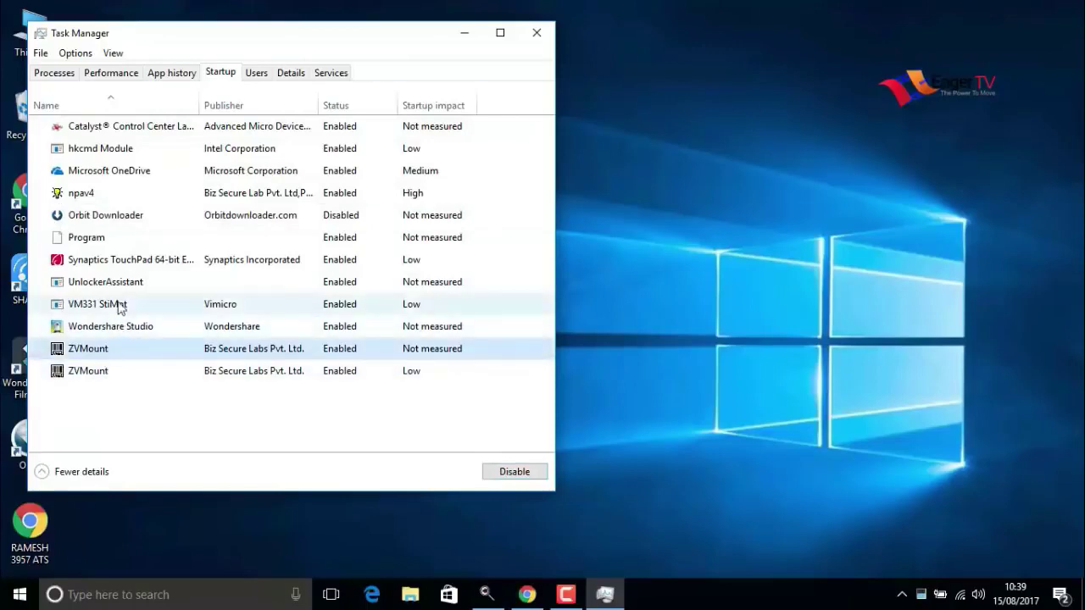
left_click(86, 173)
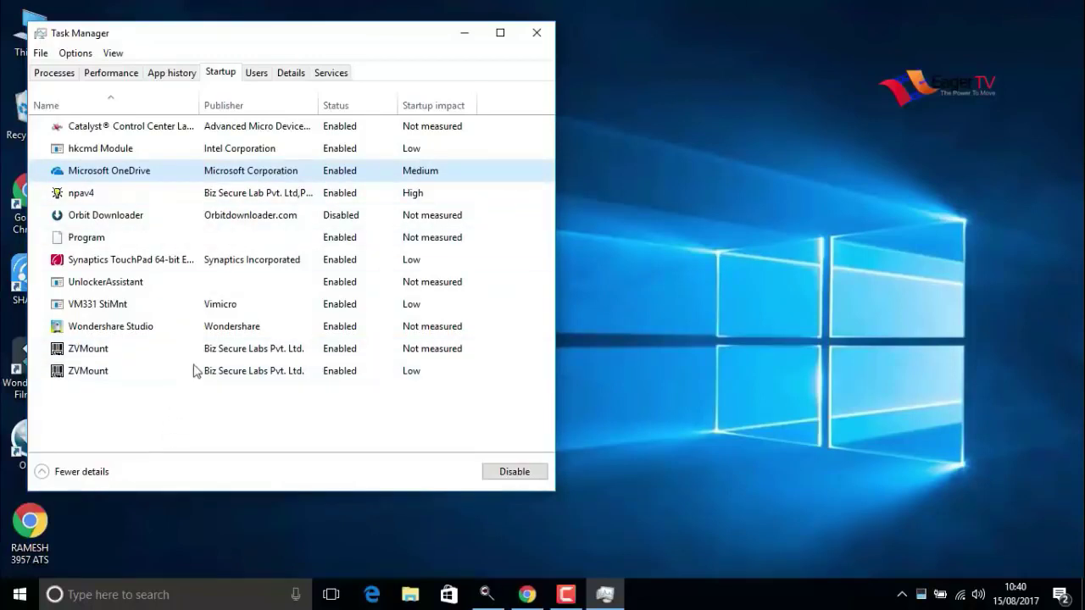
left_click(229, 330)
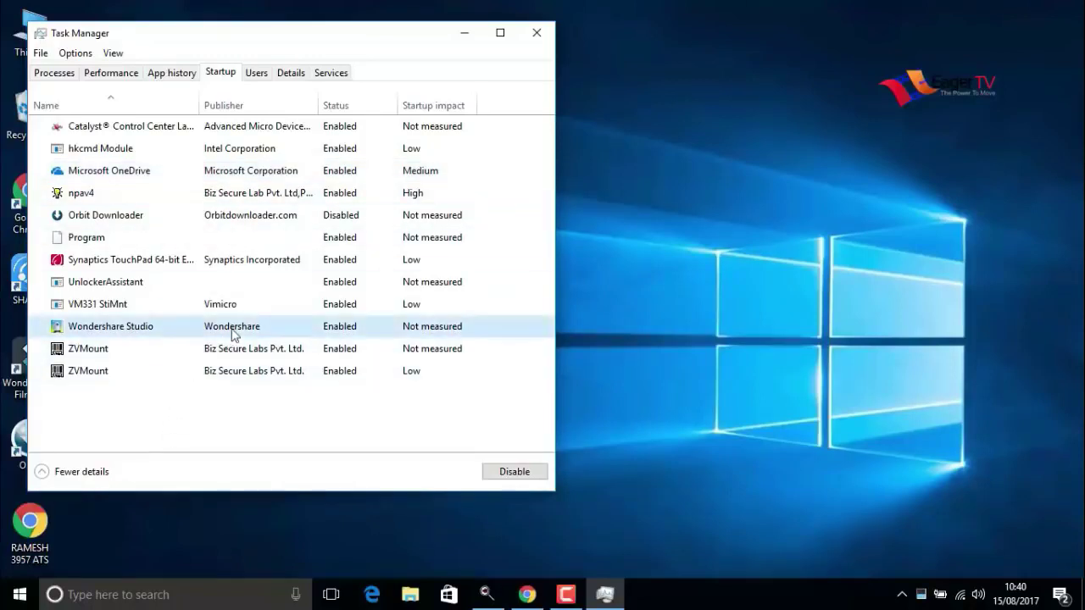
left_click(508, 475)
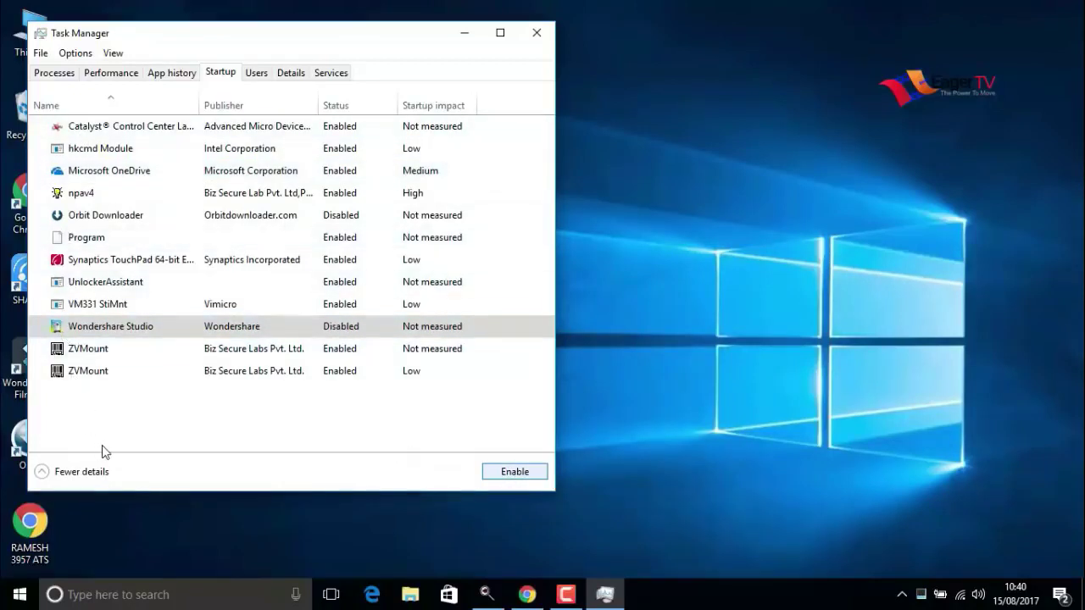
left_click(536, 32)
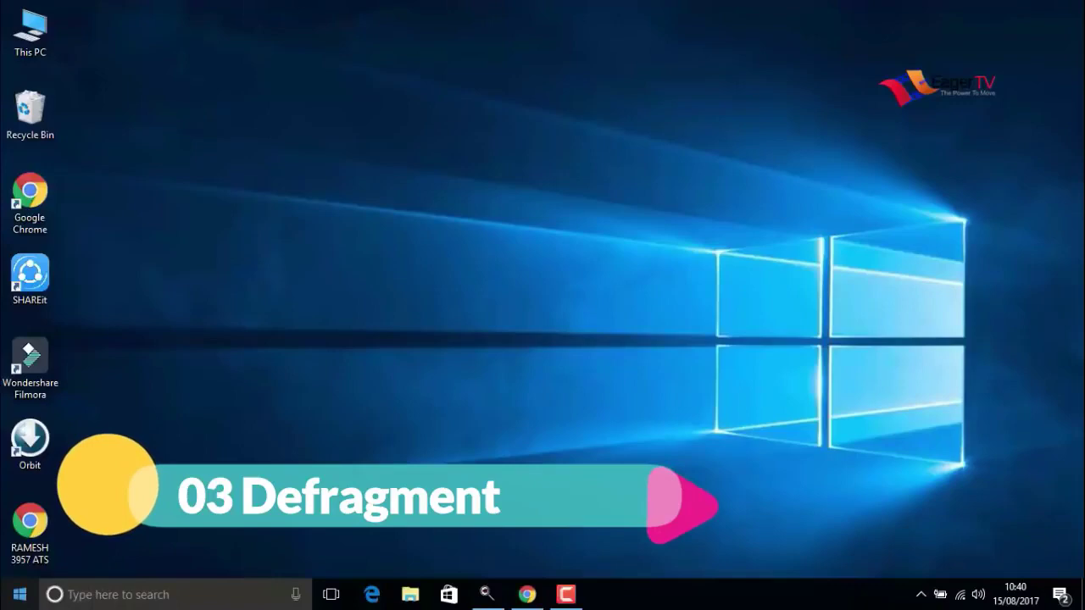
Search the Start menu for 'defr' and launch Defragment and Optimize Drives
key("super")
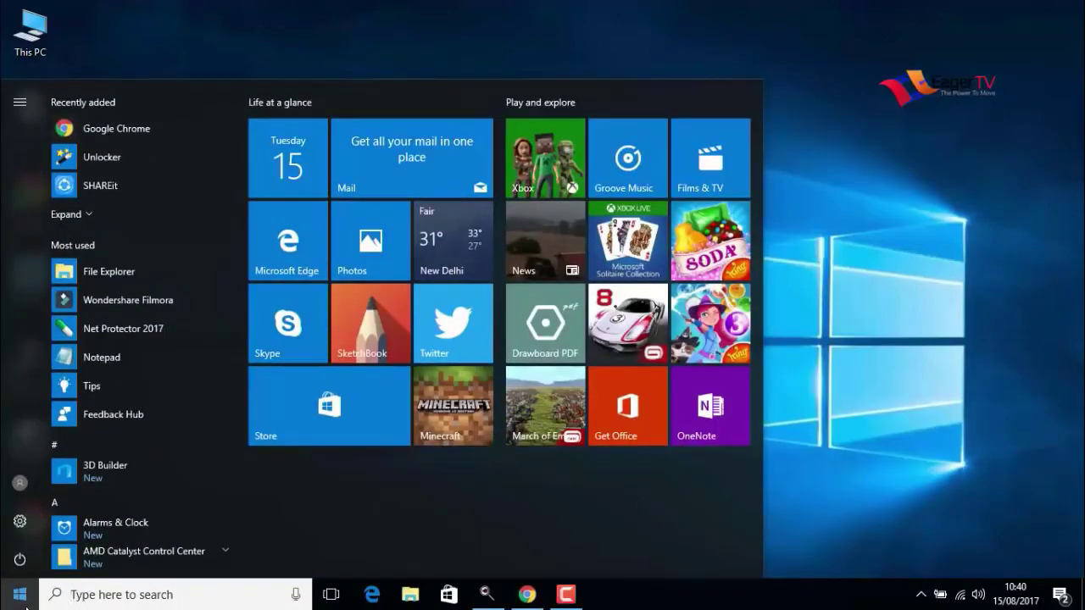
type("defr")
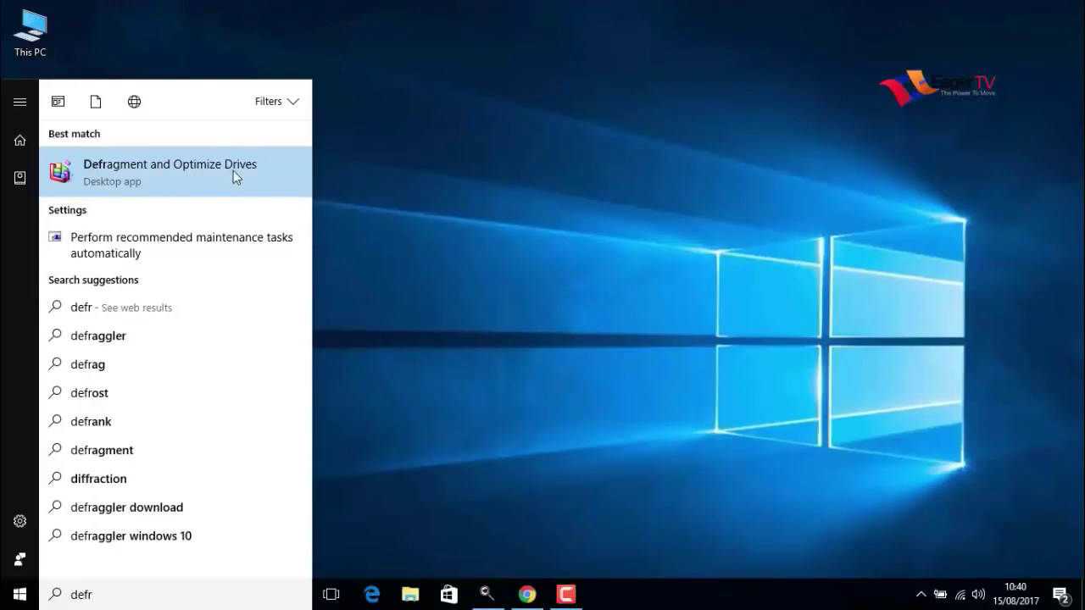
left_click(178, 172)
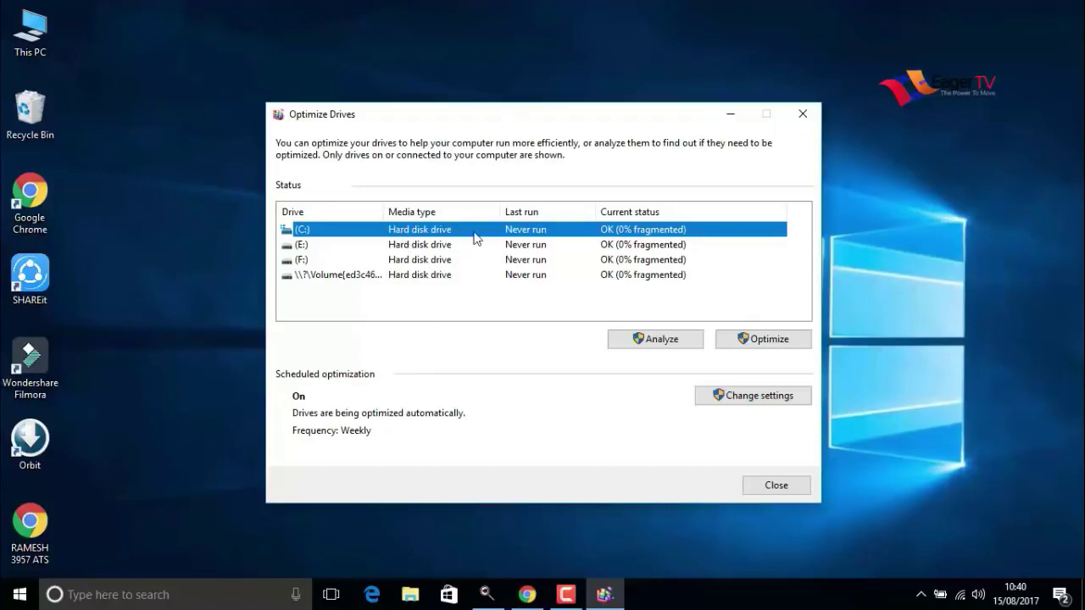
Run Optimize on drive (C:), then close Optimize Drives
left_click(755, 346)
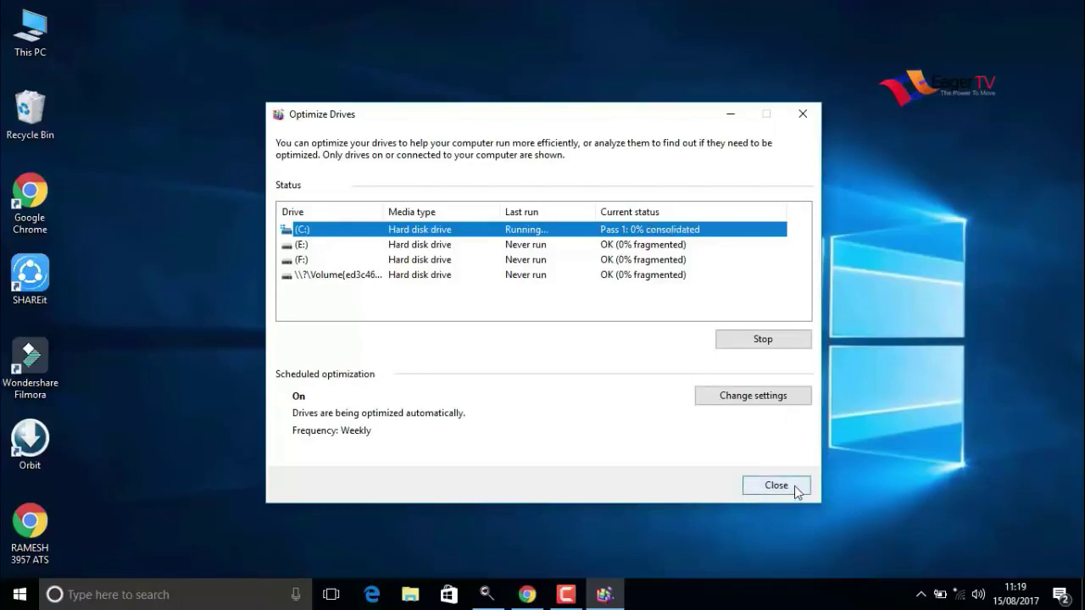
left_click(797, 491)
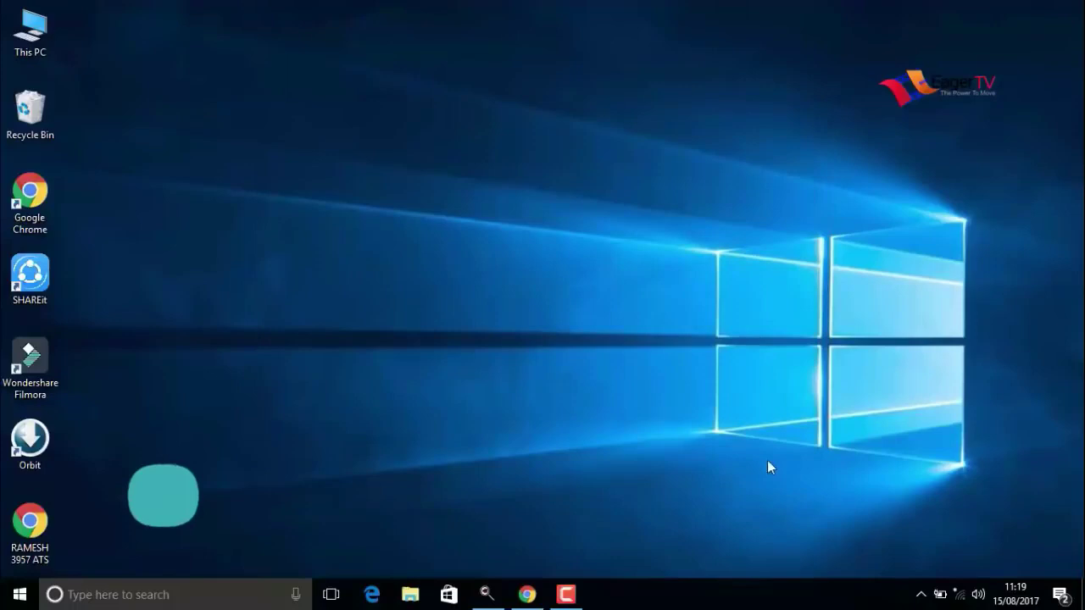
From This PC, open the Properties of Local Disk (C:)
double_click(33, 42)
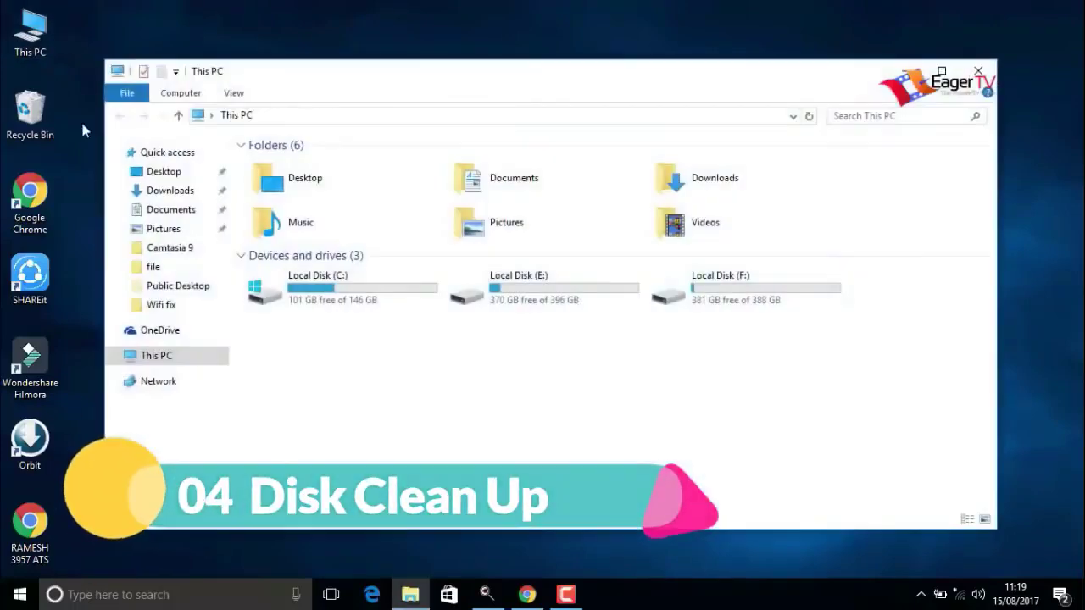
right_click(342, 295)
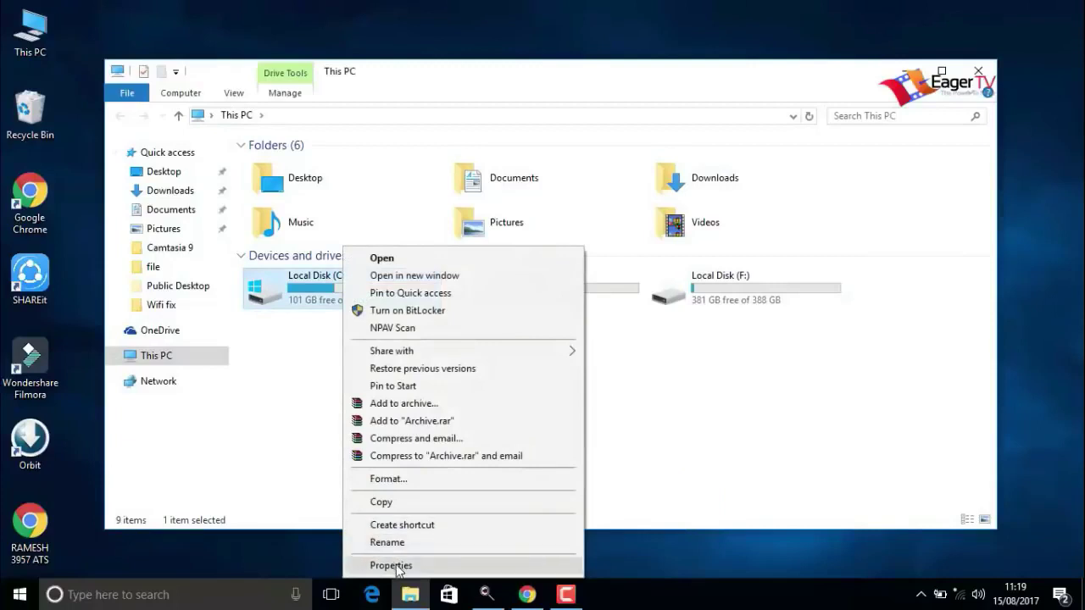
left_click(394, 565)
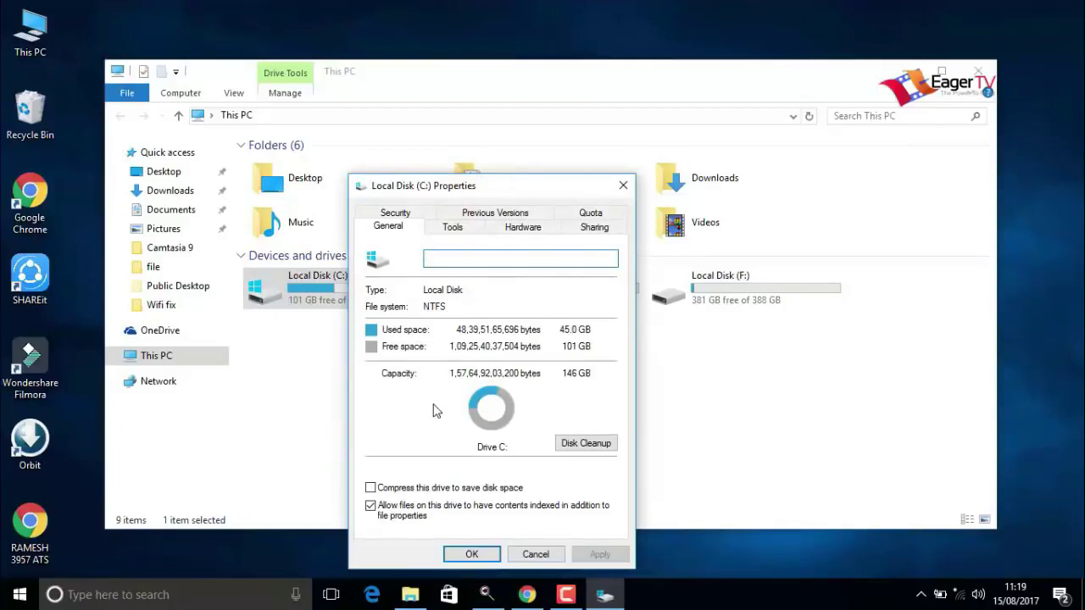
Run Disk Cleanup on C: including system files, delete the checked files, and close Properties
left_click(576, 448)
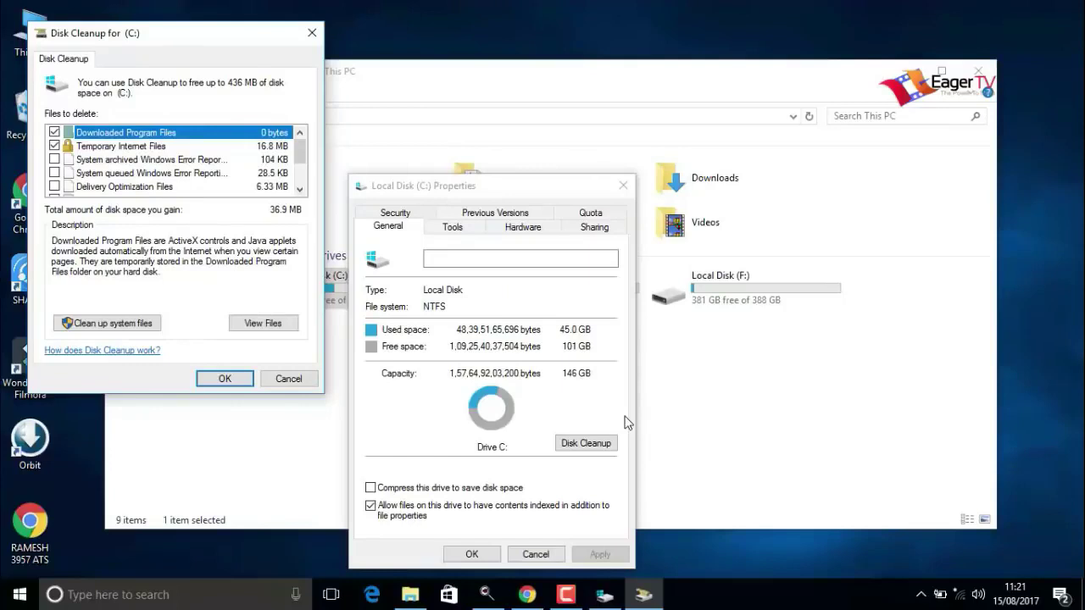
left_click(100, 327)
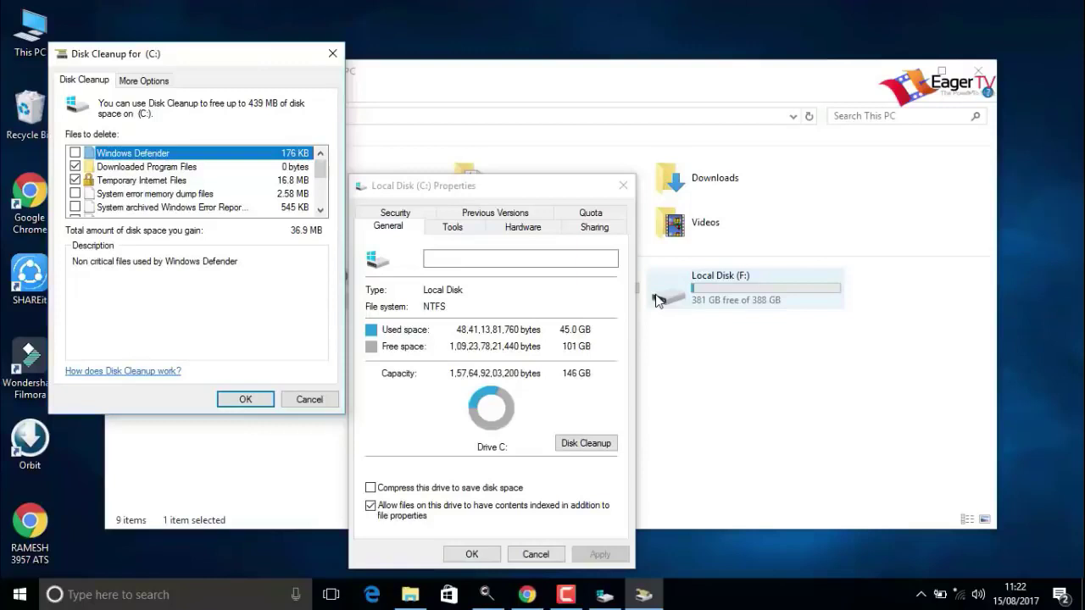
left_click(242, 406)
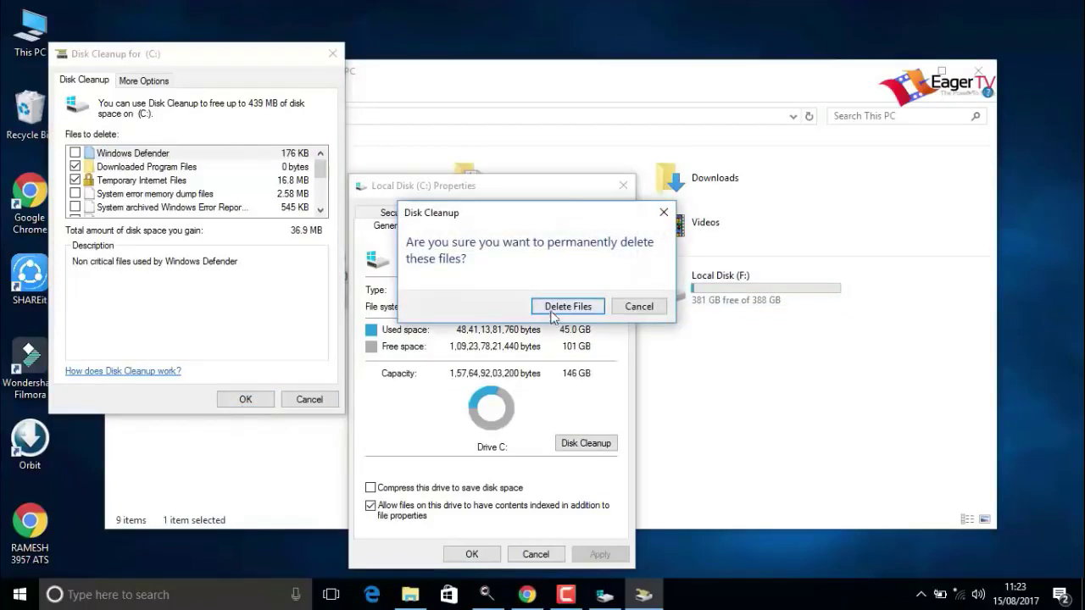
left_click(555, 309)
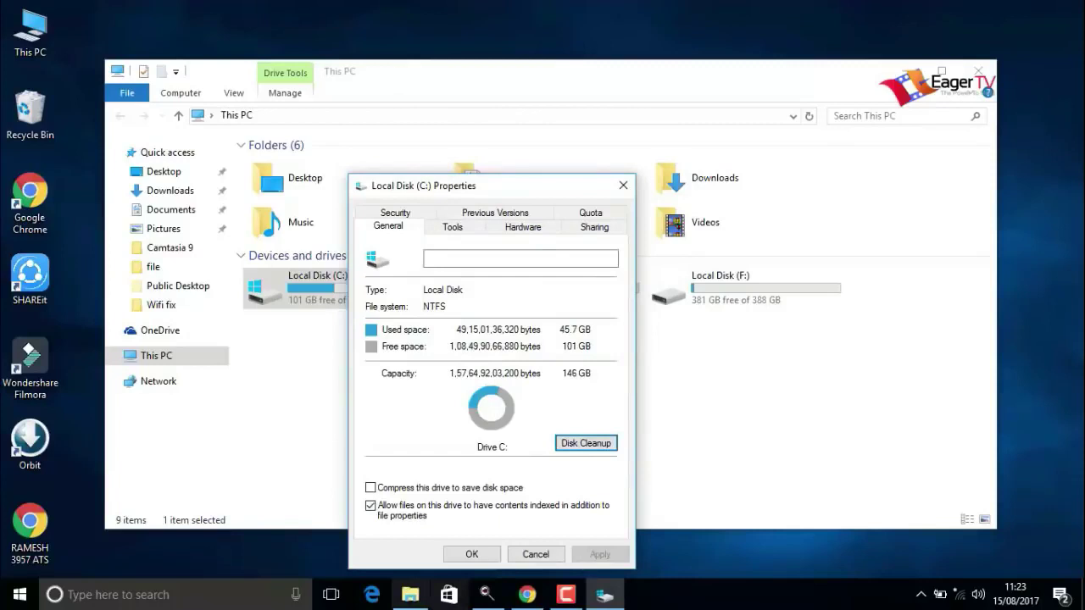
left_click(464, 554)
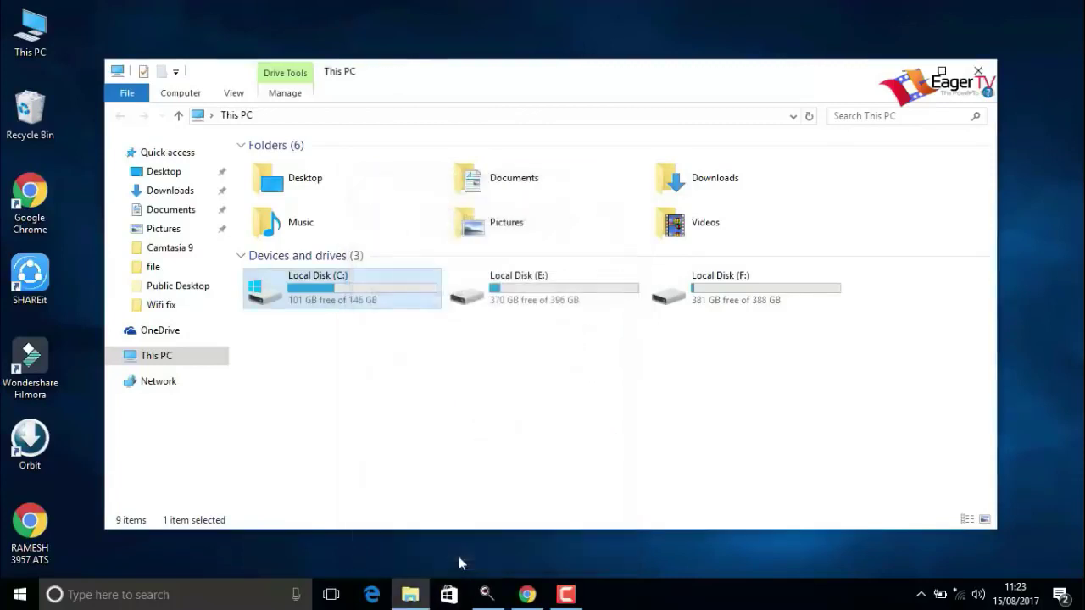
Close This PC and open the System control panel page by searching 'system'
left_click(976, 71)
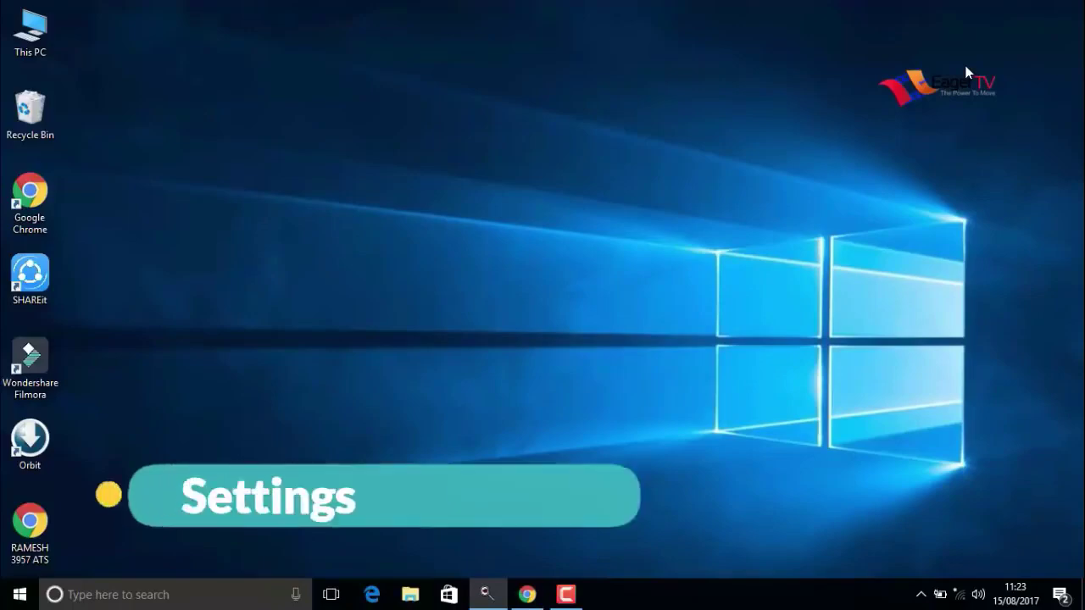
left_click(19, 595)
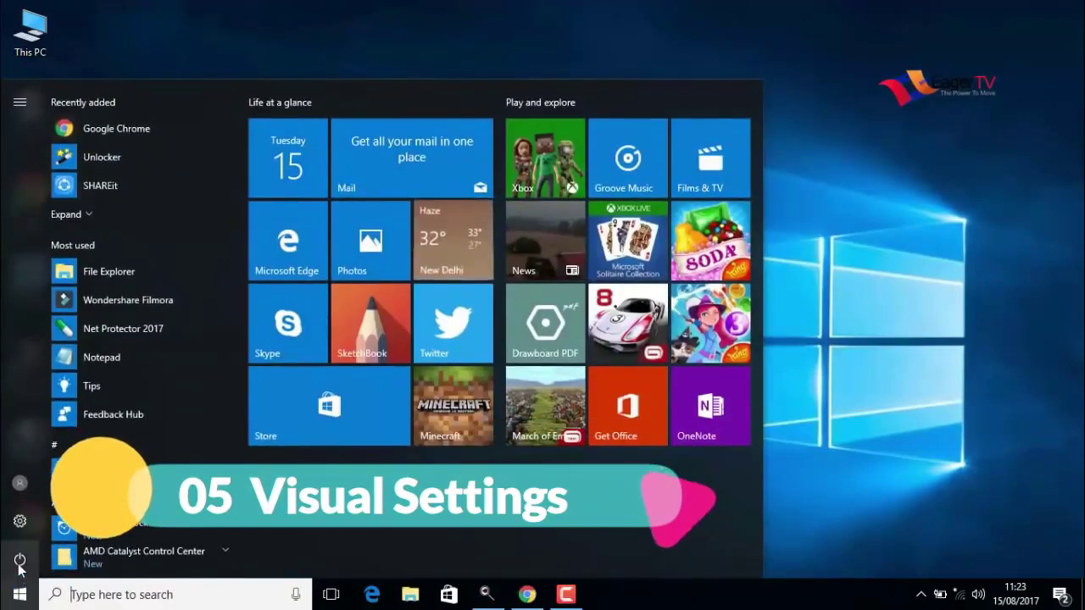
type("s")
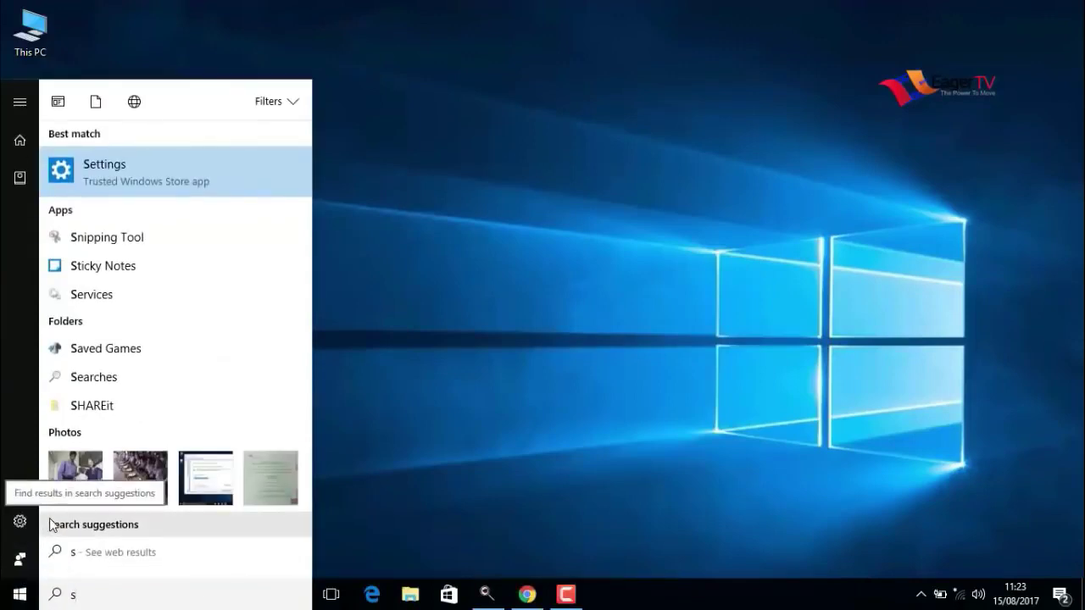
type("yst")
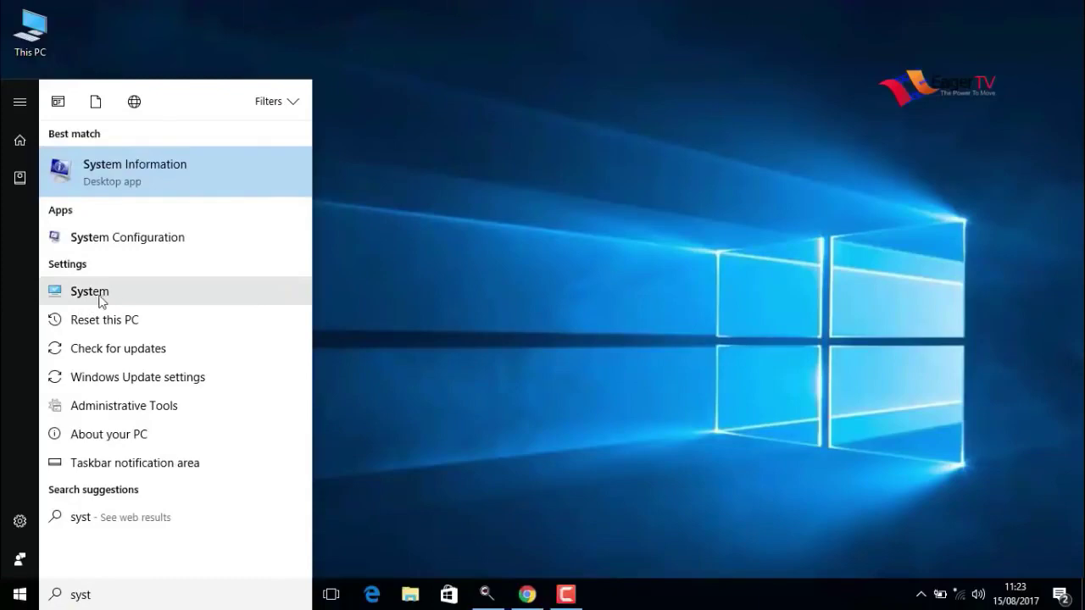
type("em")
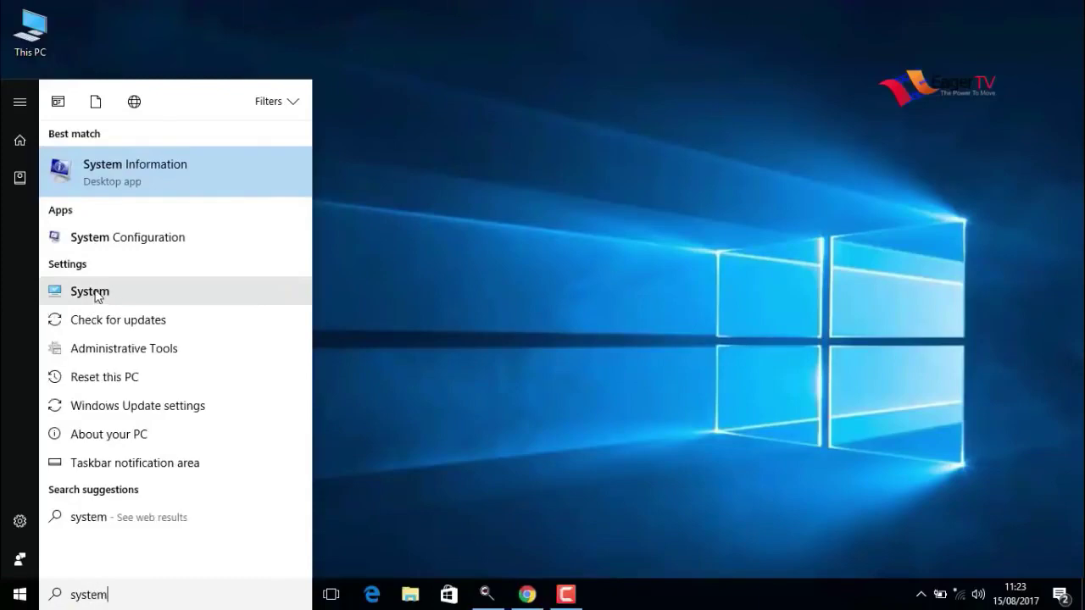
left_click(89, 299)
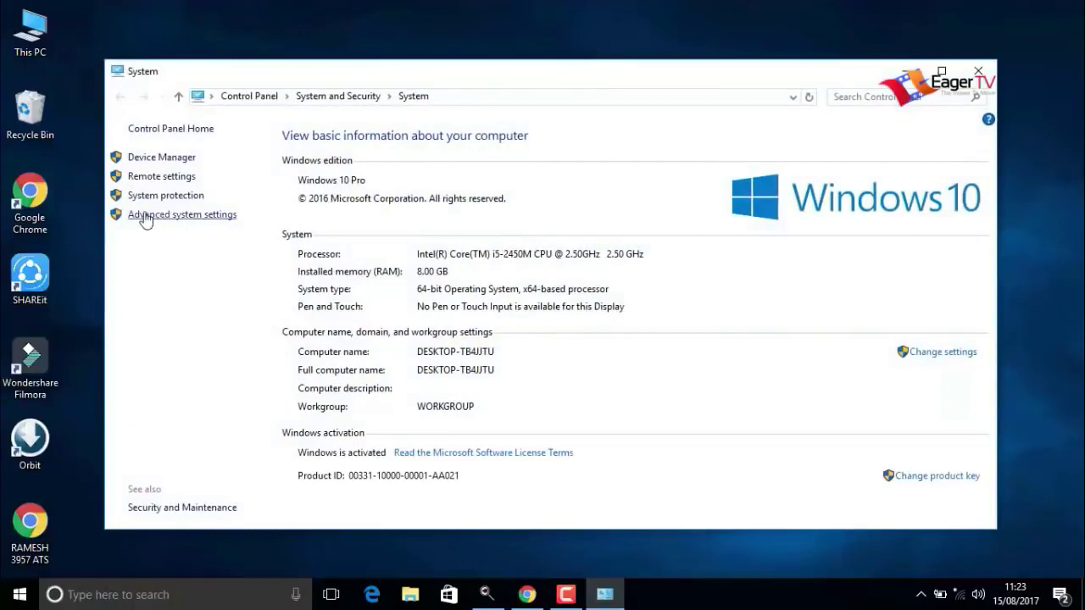
Open Advanced system settings, then the Performance Settings for visual effects
left_click(170, 221)
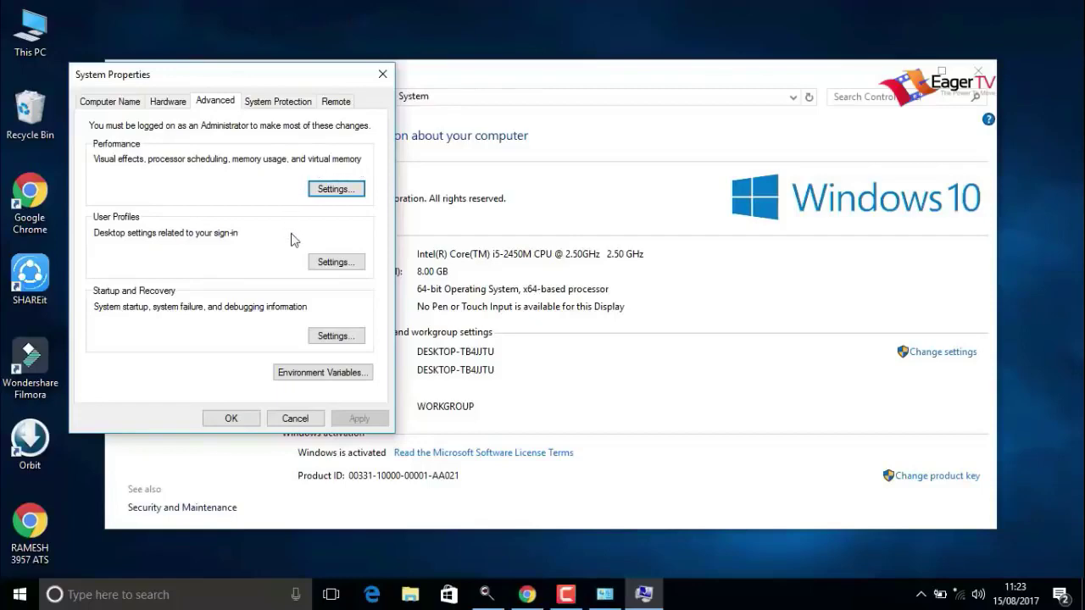
left_click(337, 192)
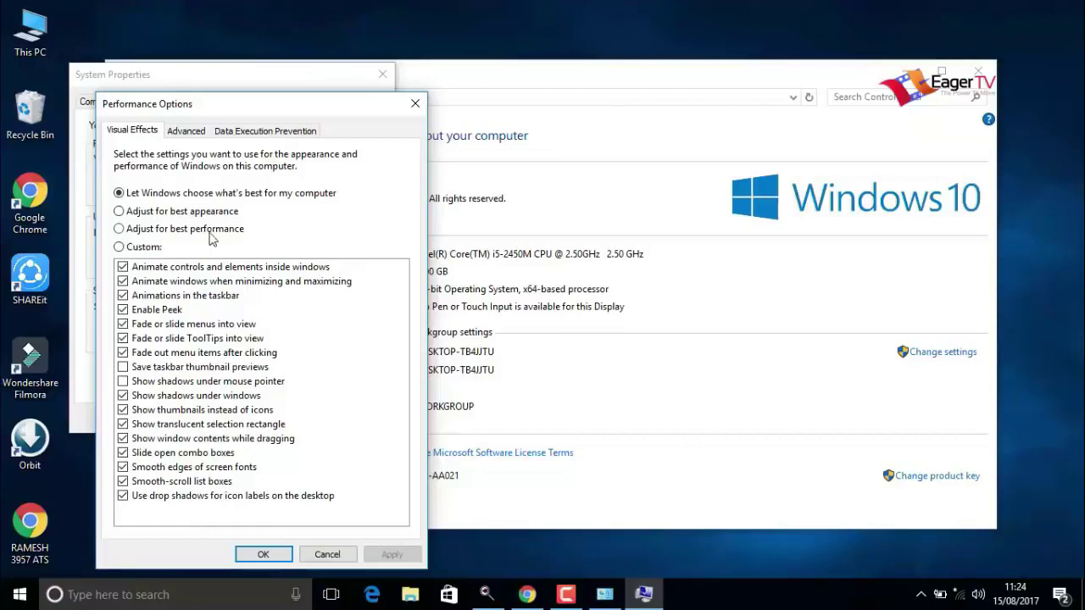
Apply best-performance visual effects with mouse pointer shadows kept, then close all system windows
left_click(119, 230)
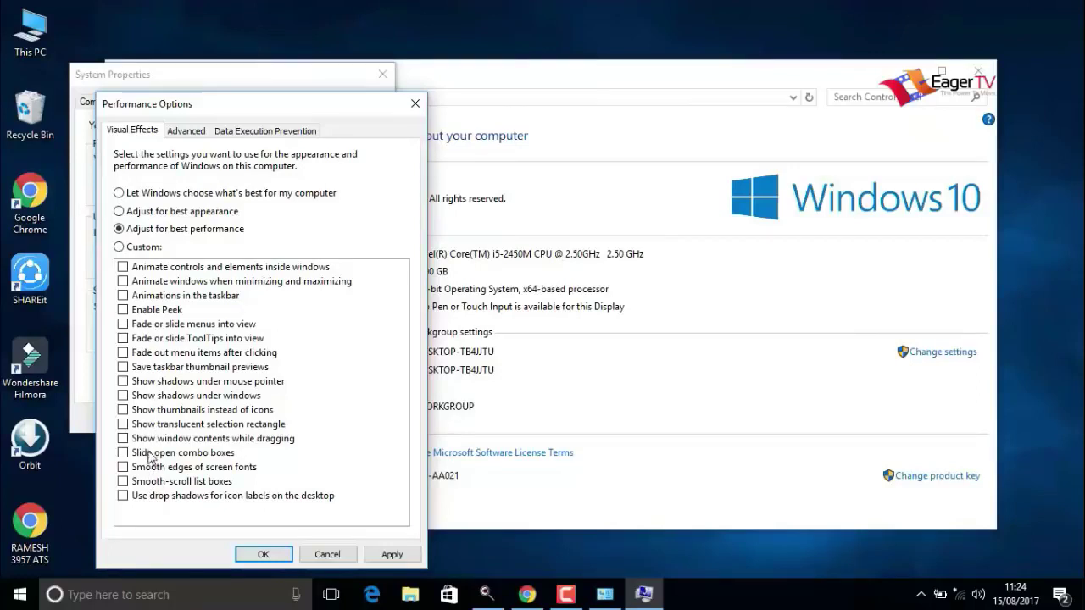
left_click(123, 382)
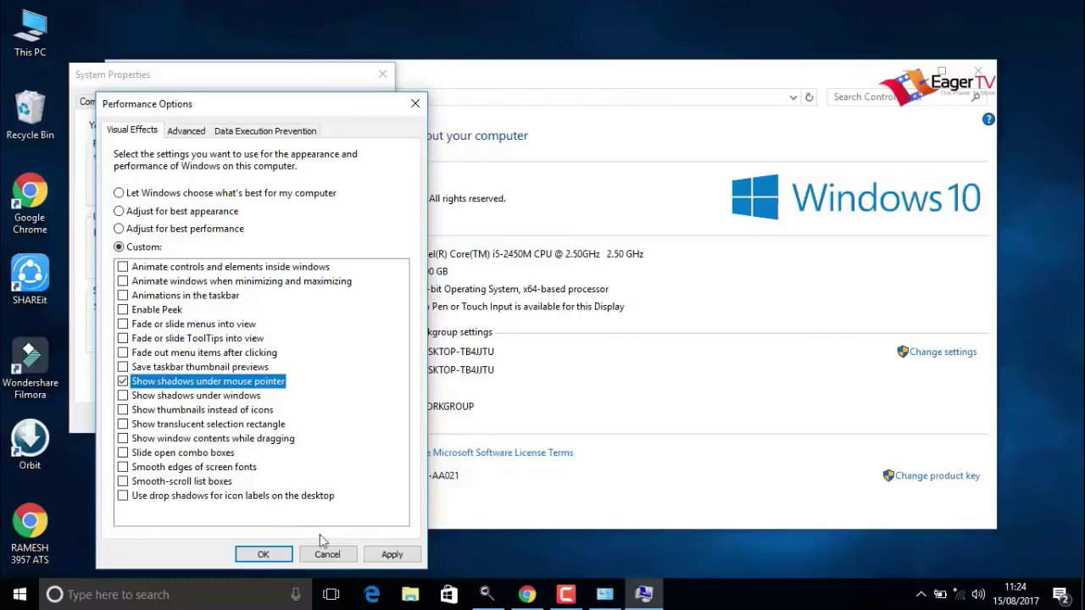
left_click(389, 556)
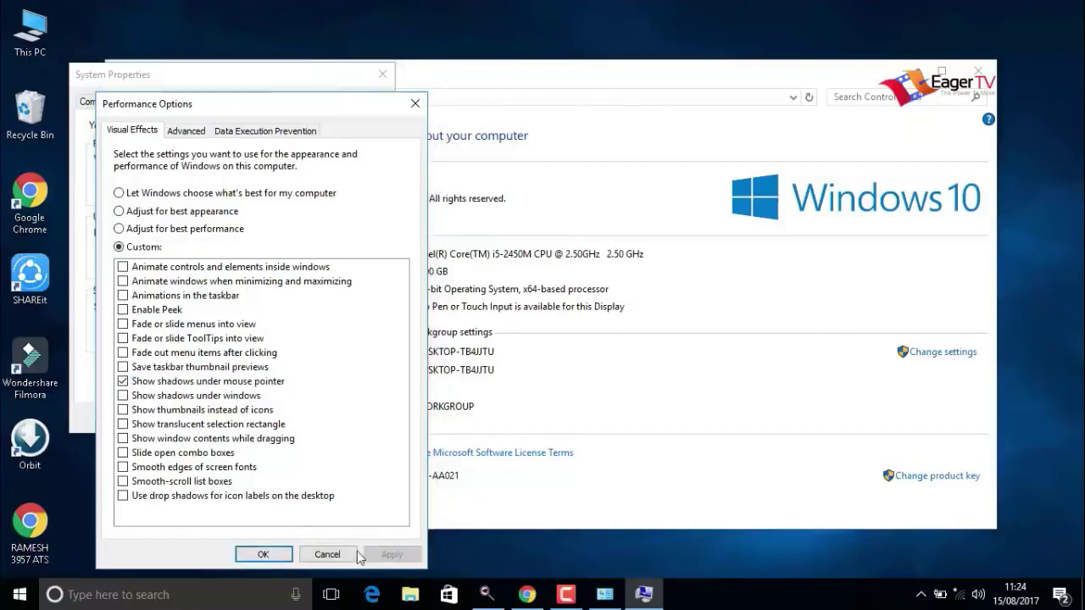
left_click(269, 554)
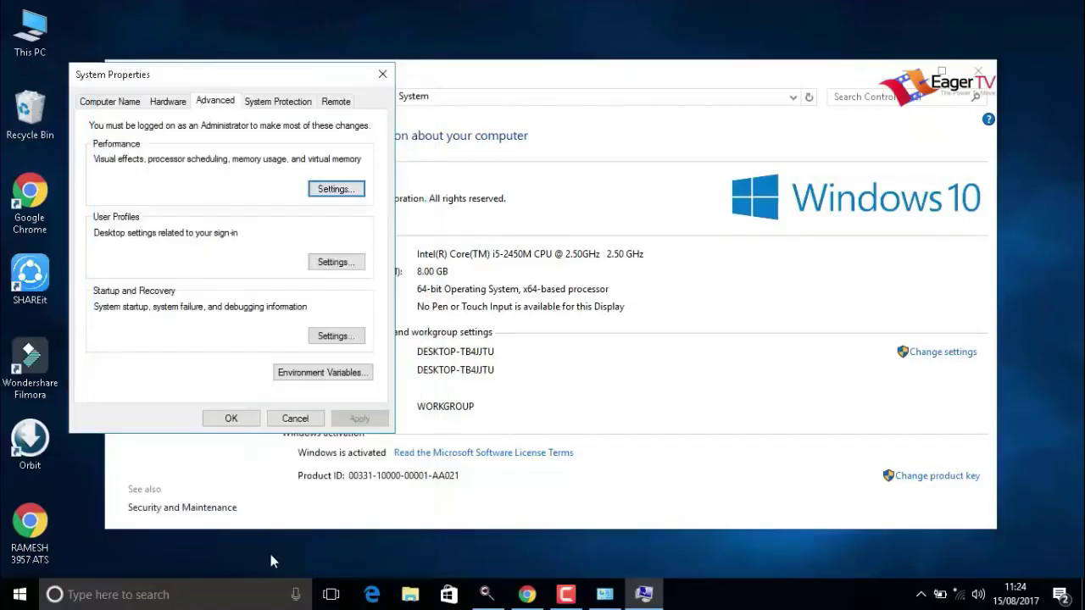
left_click(240, 421)
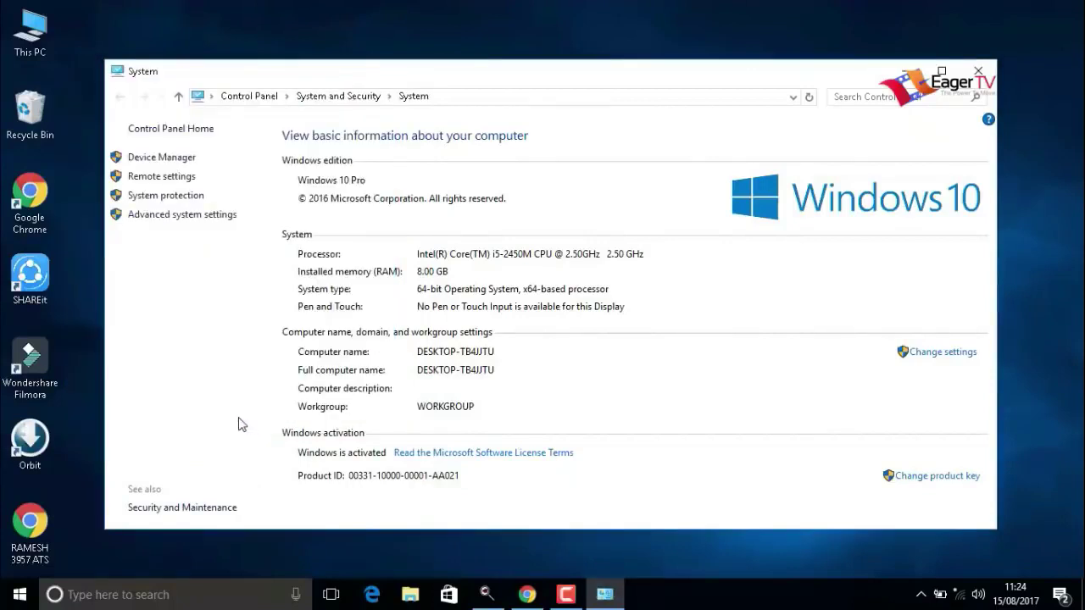
left_click(980, 74)
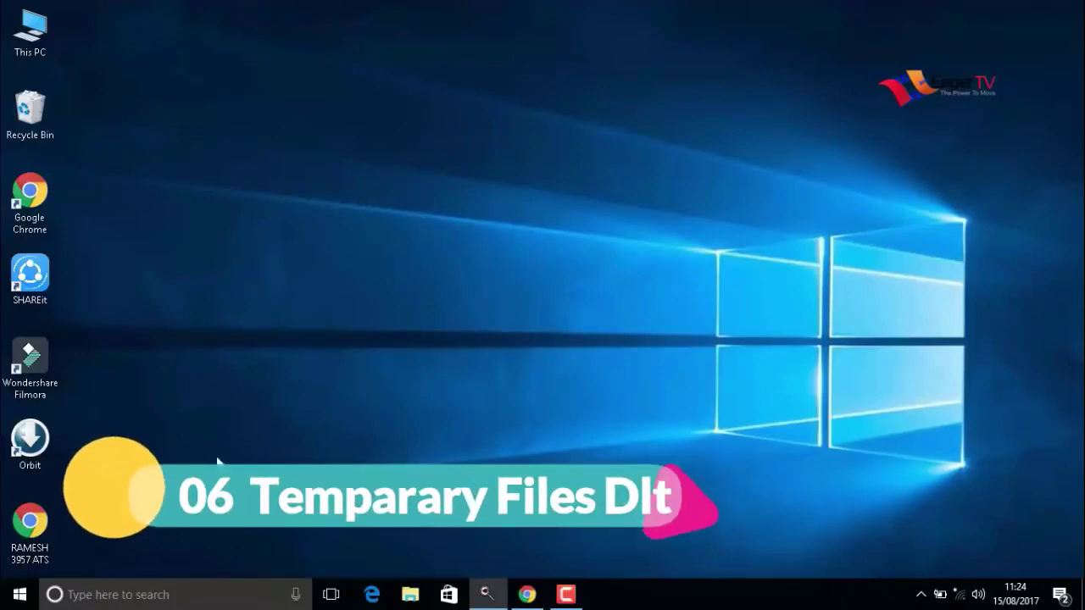
Run %temp% from the Run box to open the user's AppData\Local\Temp folder
left_click(5, 602)
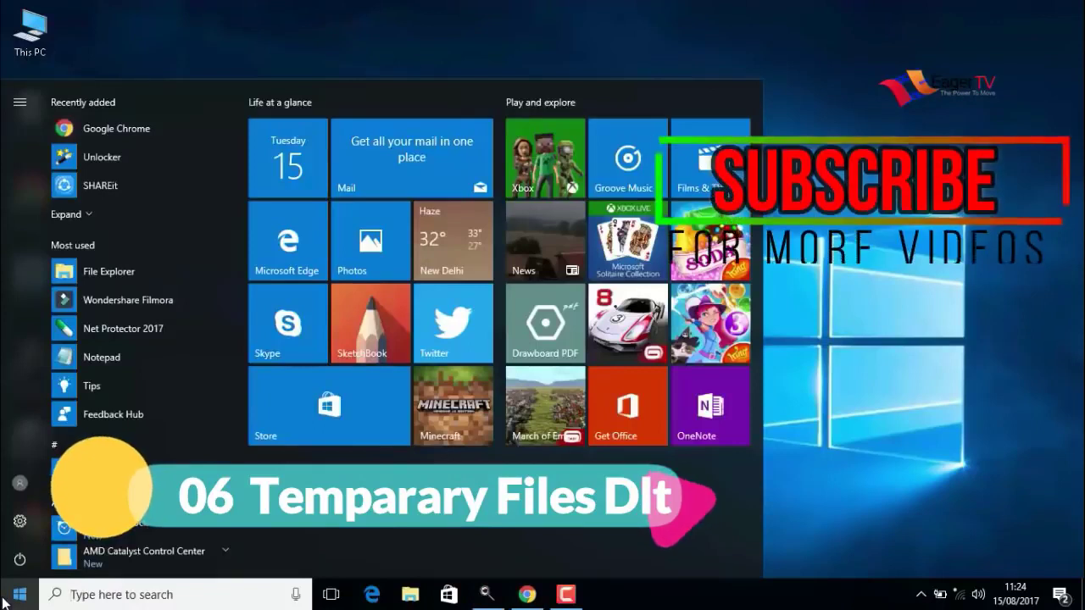
type("run")
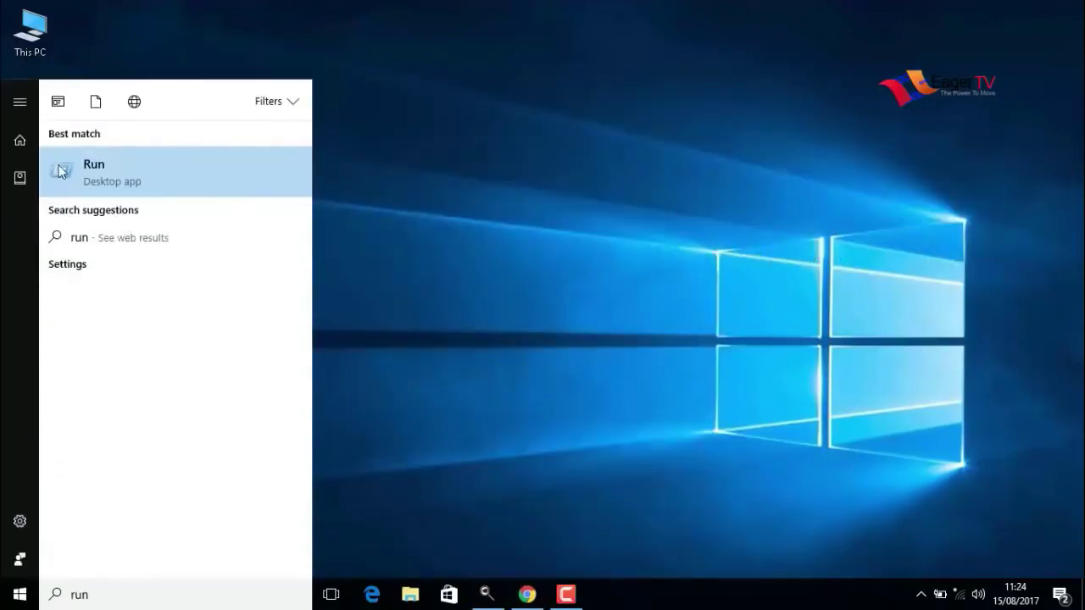
left_click(99, 174)
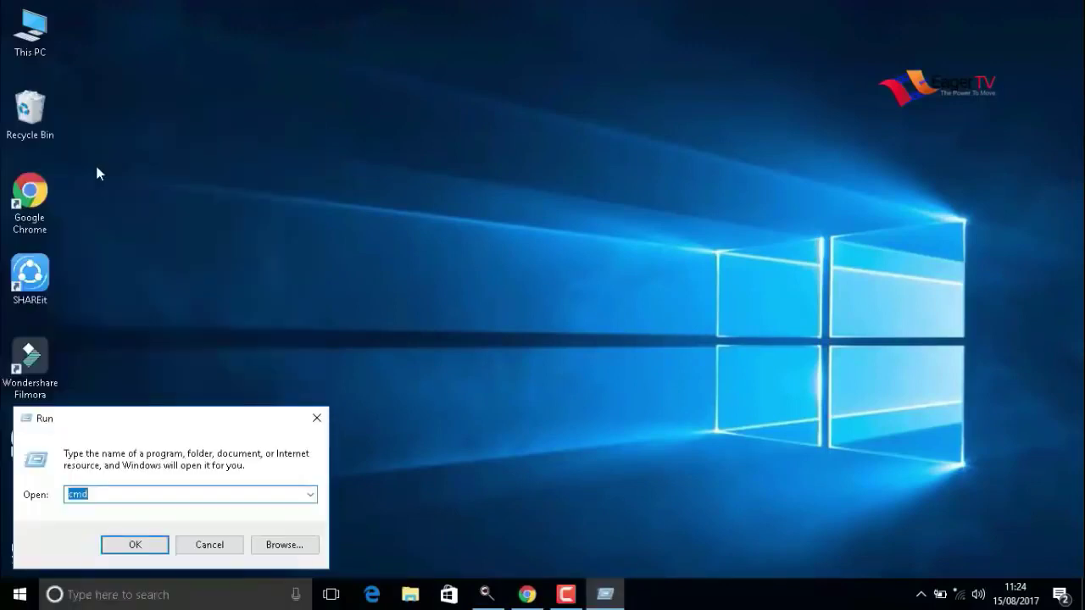
type("%")
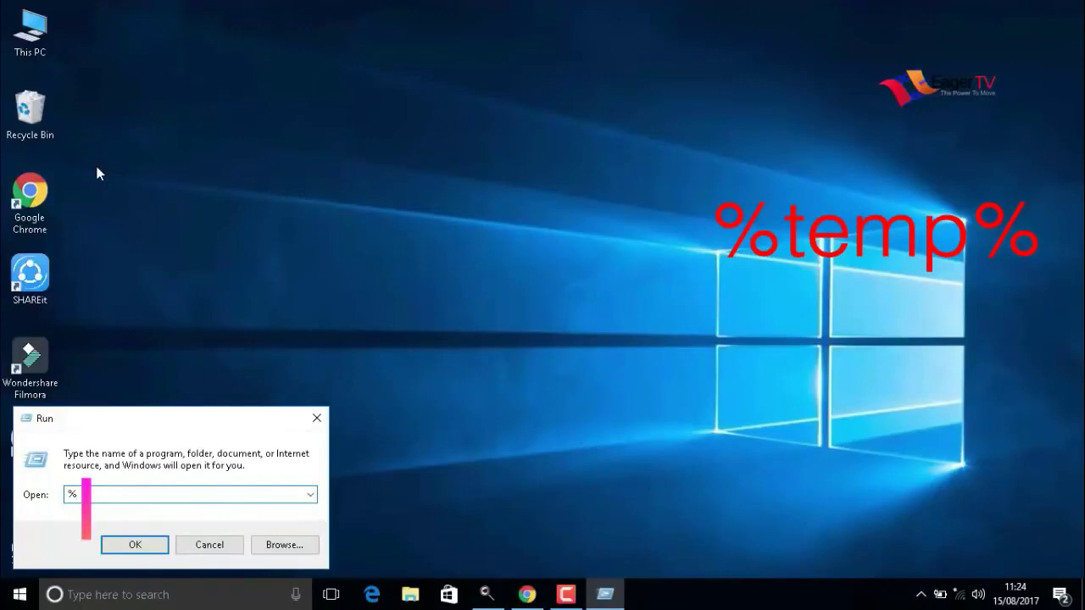
type("temp")
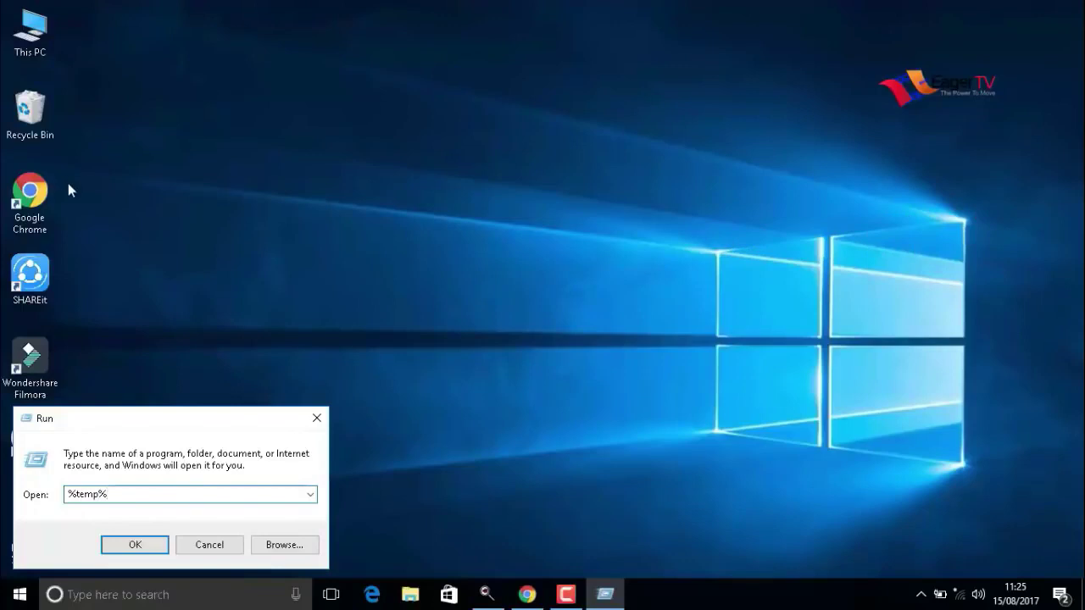
type("%")
left_click(119, 548)
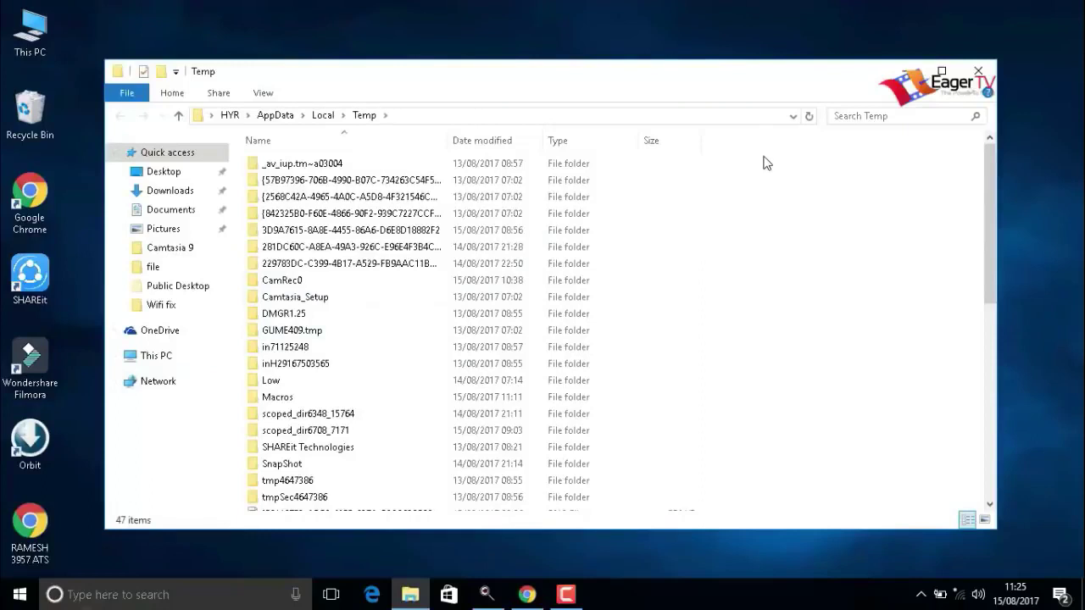
Delete all Temp folder contents except the in-use CamRec0 folder, then close the window
key("ctrl+a")
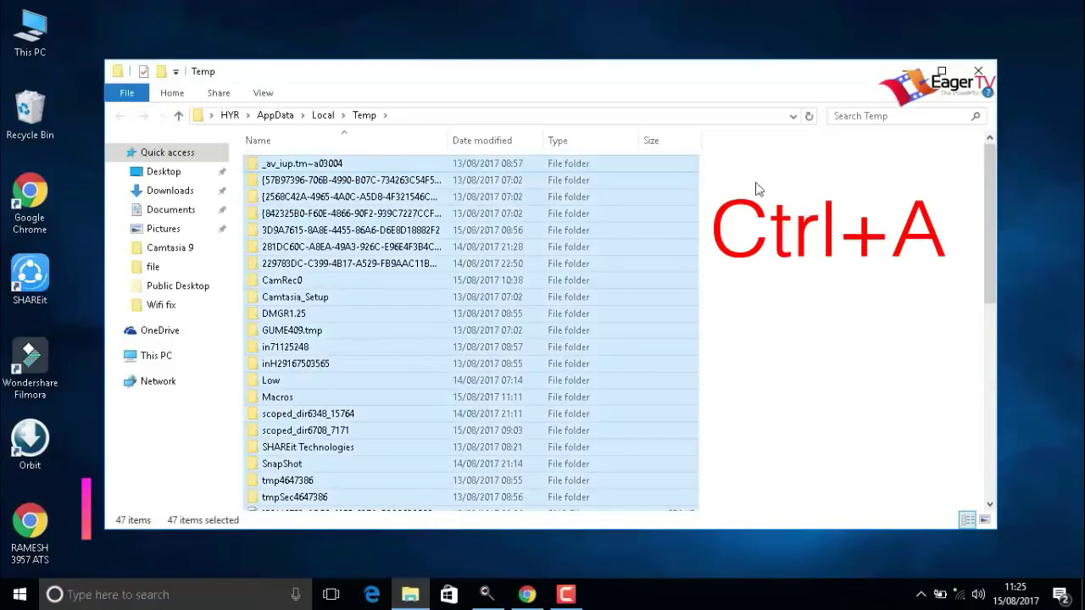
right_click(648, 290)
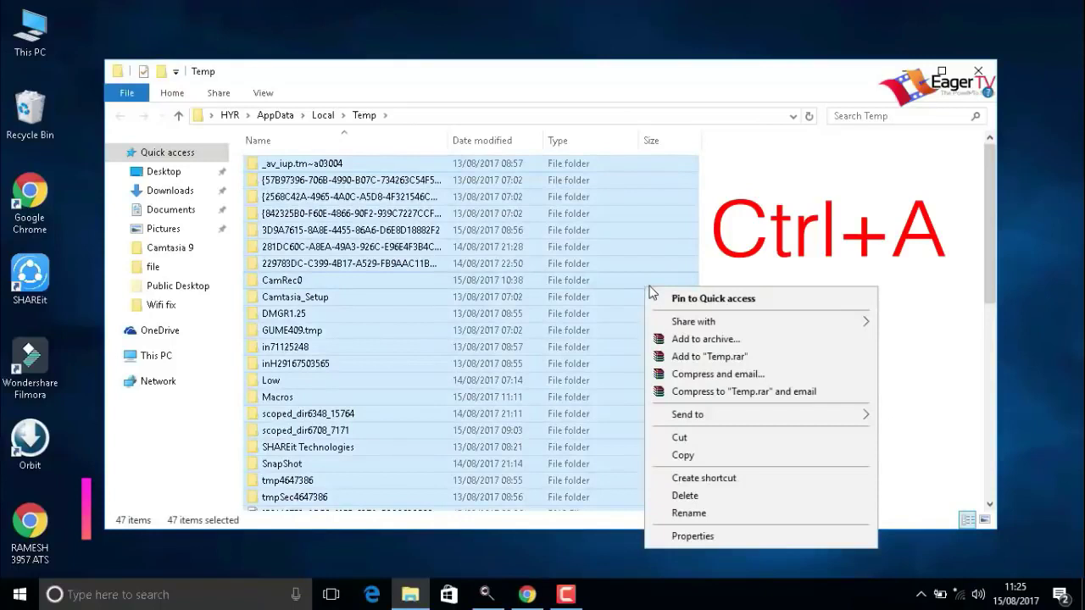
left_click(683, 495)
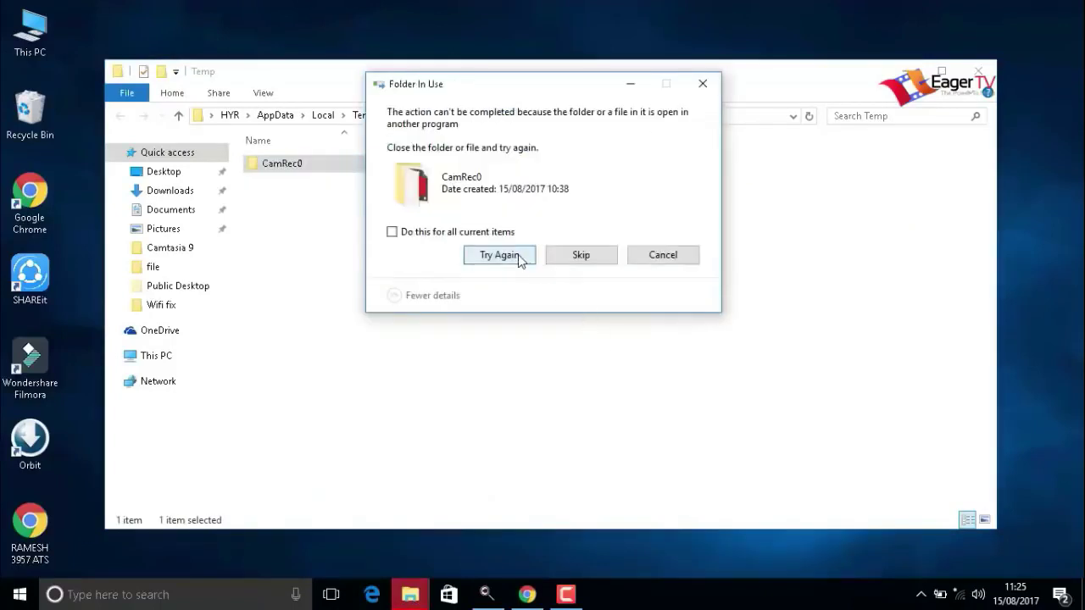
left_click(652, 256)
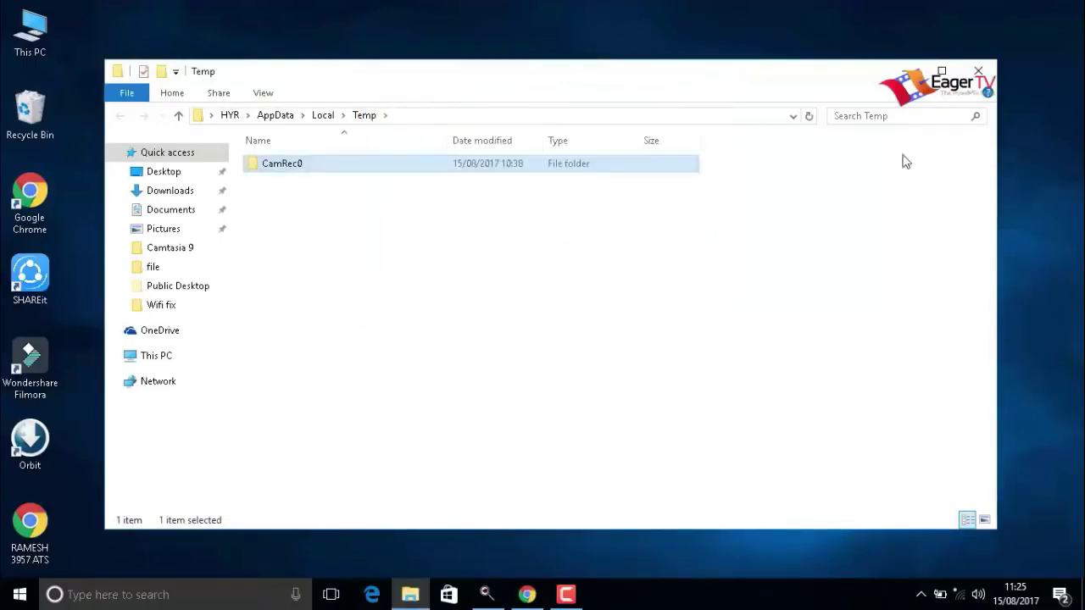
left_click(978, 71)
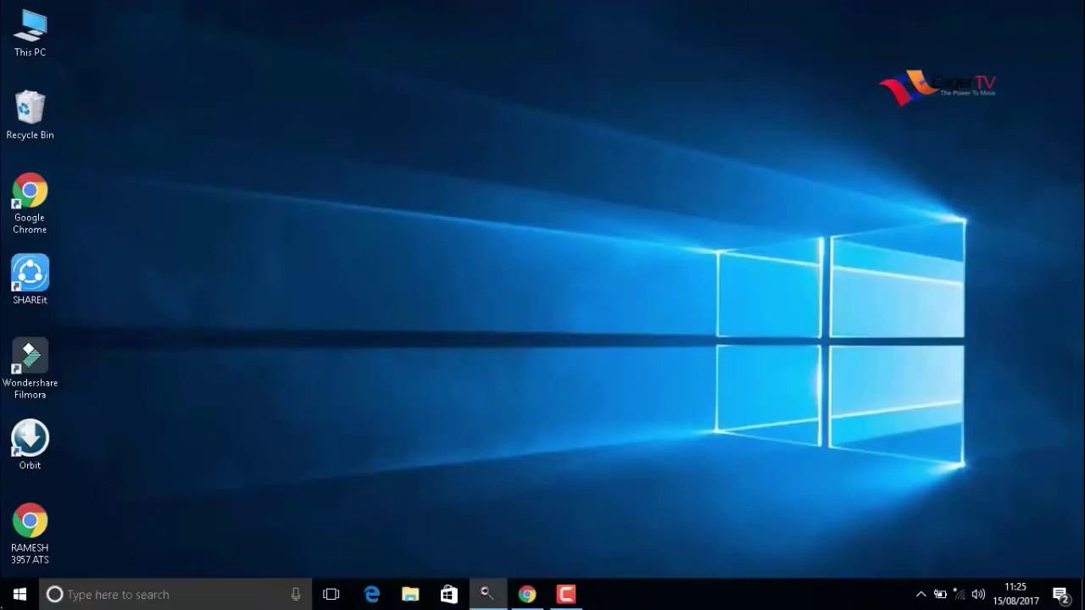
Reopen the Run box from Start search and enter 'temp' in the Open field
key("super")
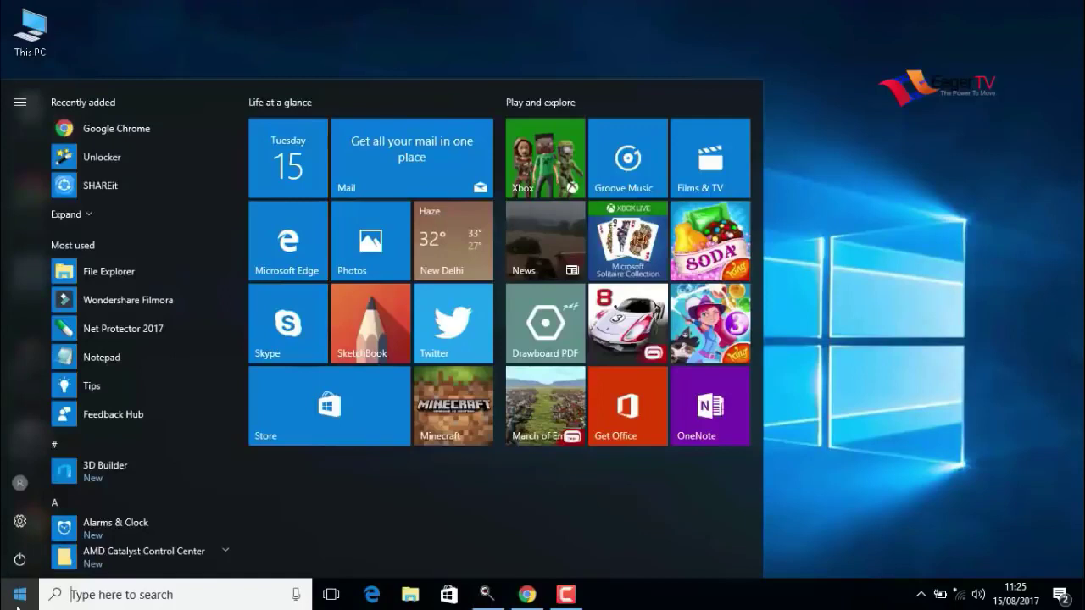
type("run")
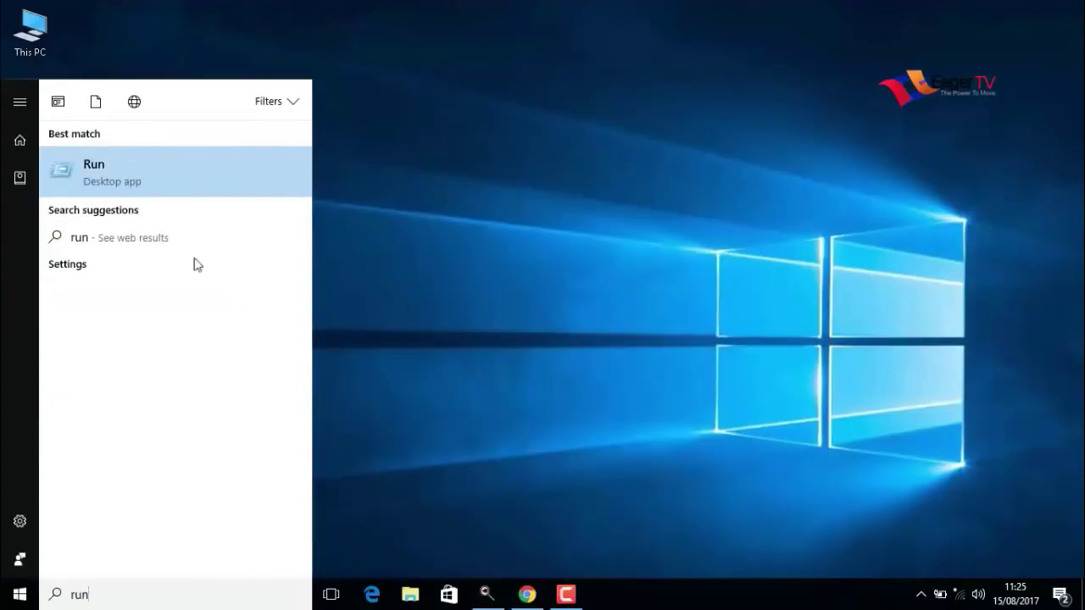
left_click(109, 175)
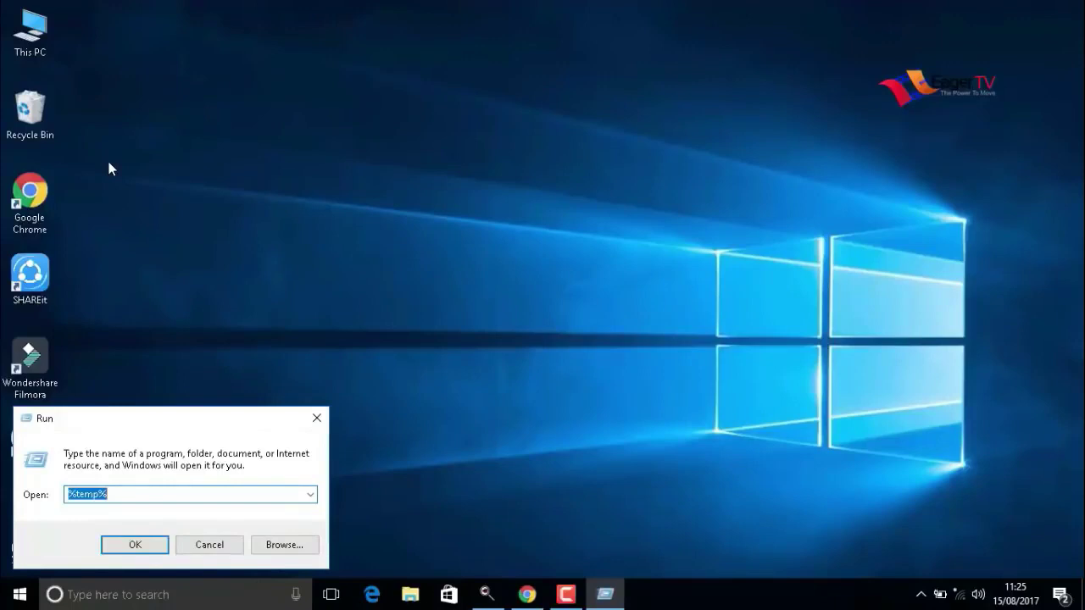
type("t")
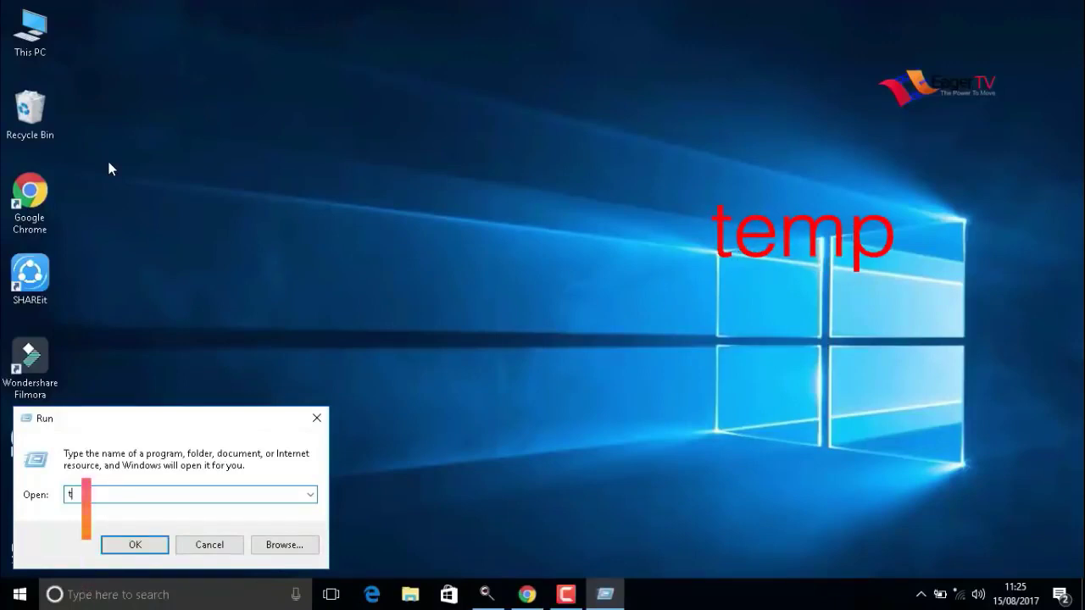
type("emp")
Open C:\Windows\Temp with permission, delete all 23 items, and close the window
left_click(153, 543)
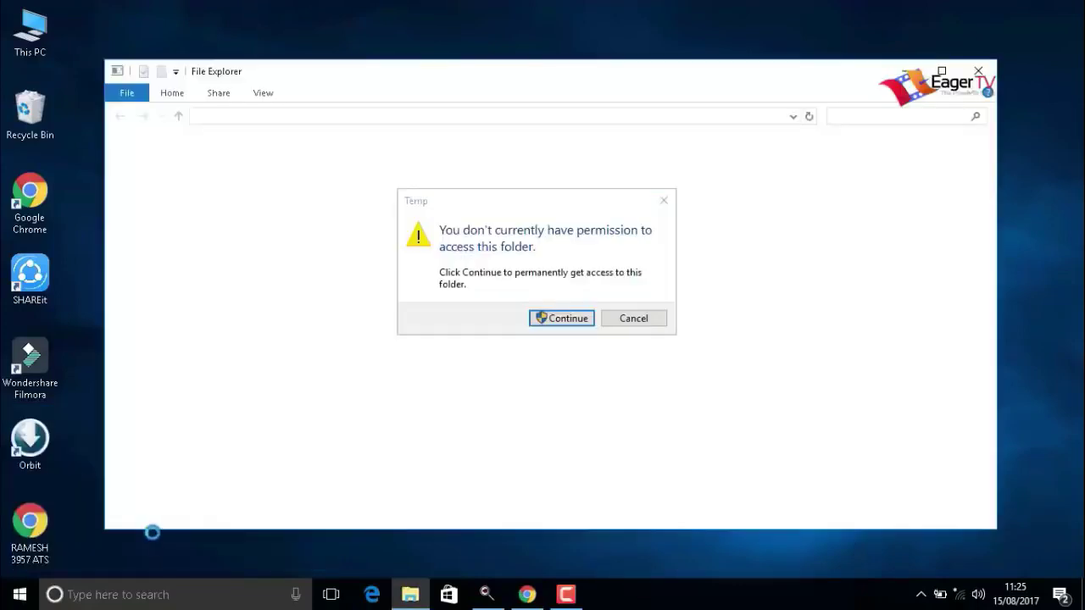
left_click(552, 324)
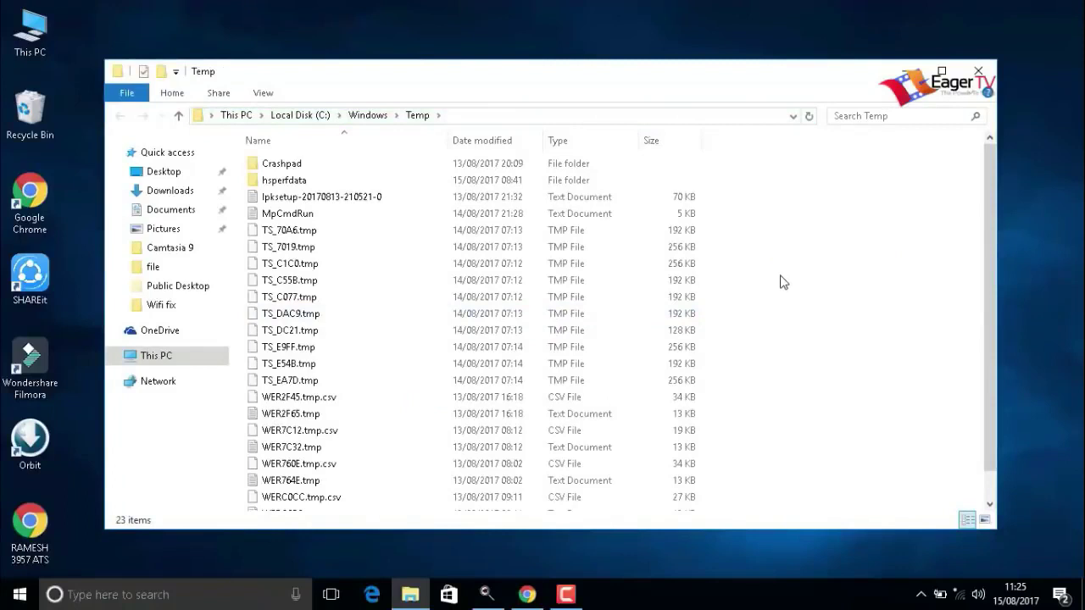
key("ctrl+a")
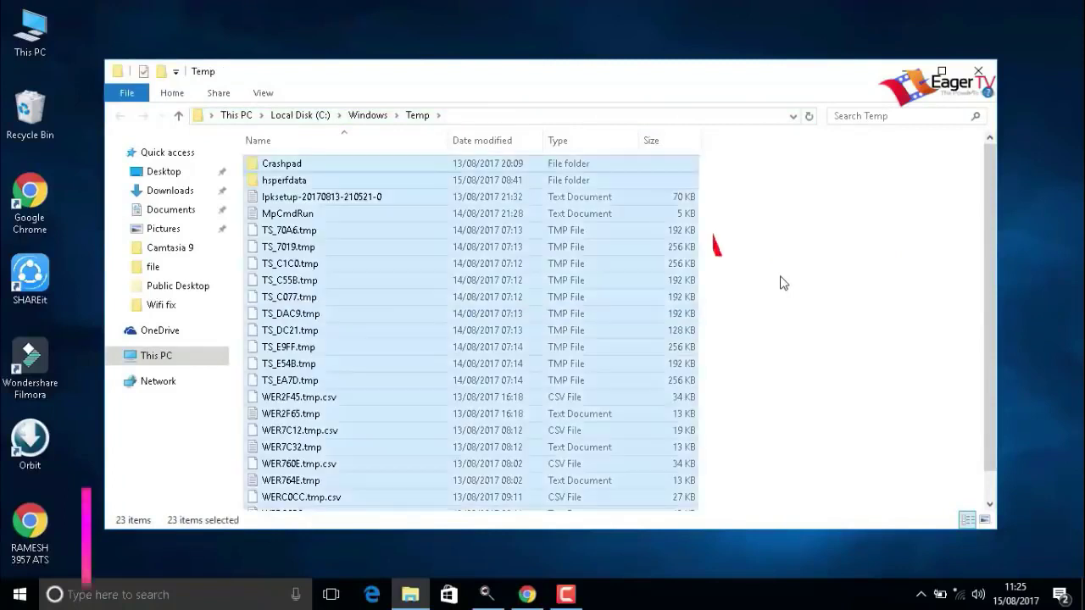
right_click(722, 293)
key("Escape")
right_click(625, 255)
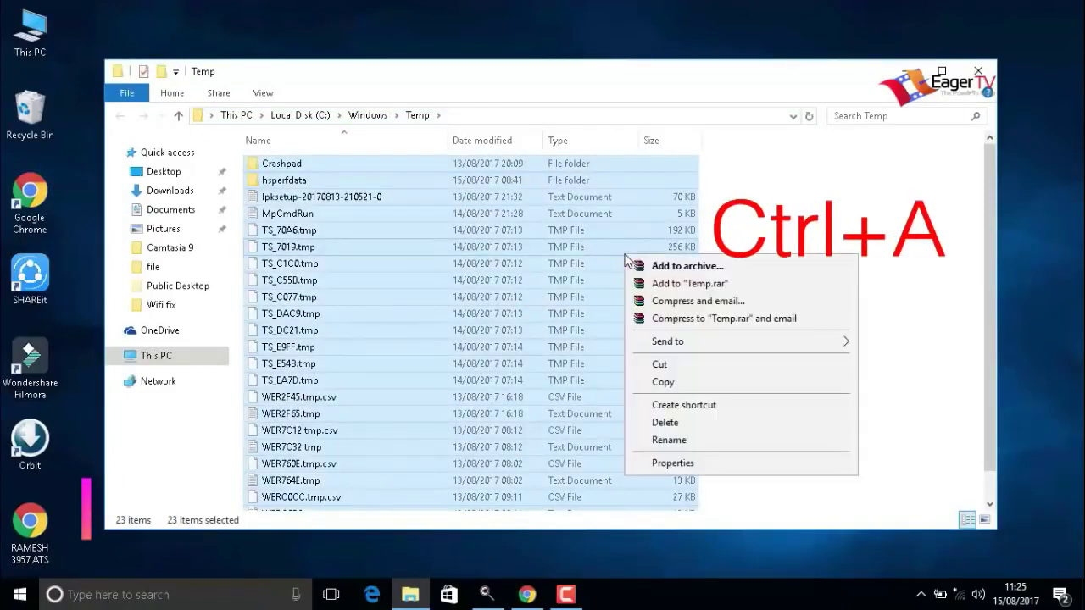
left_click(710, 423)
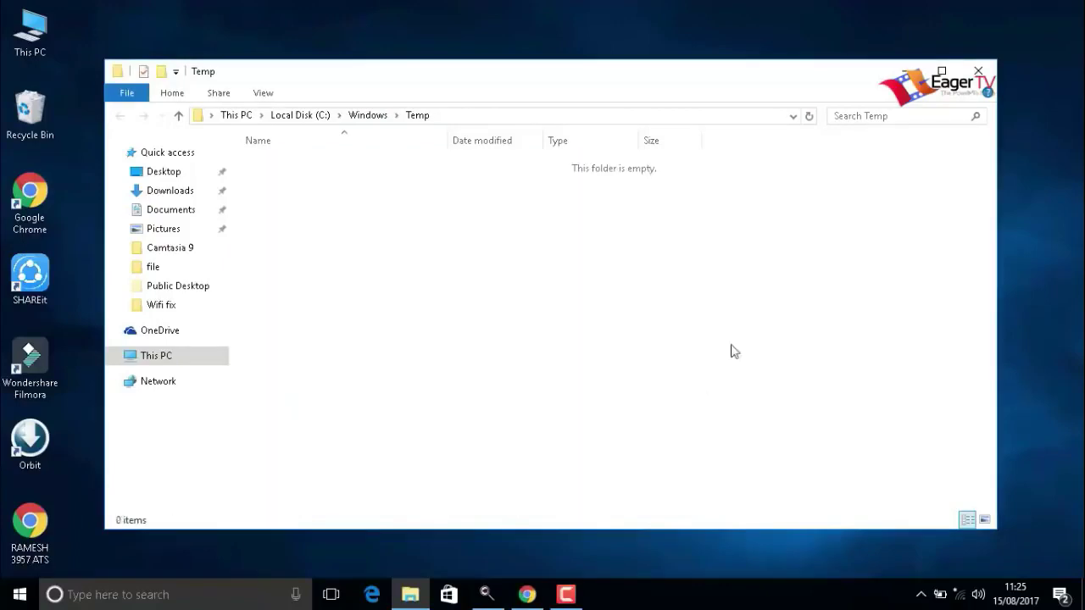
left_click(985, 75)
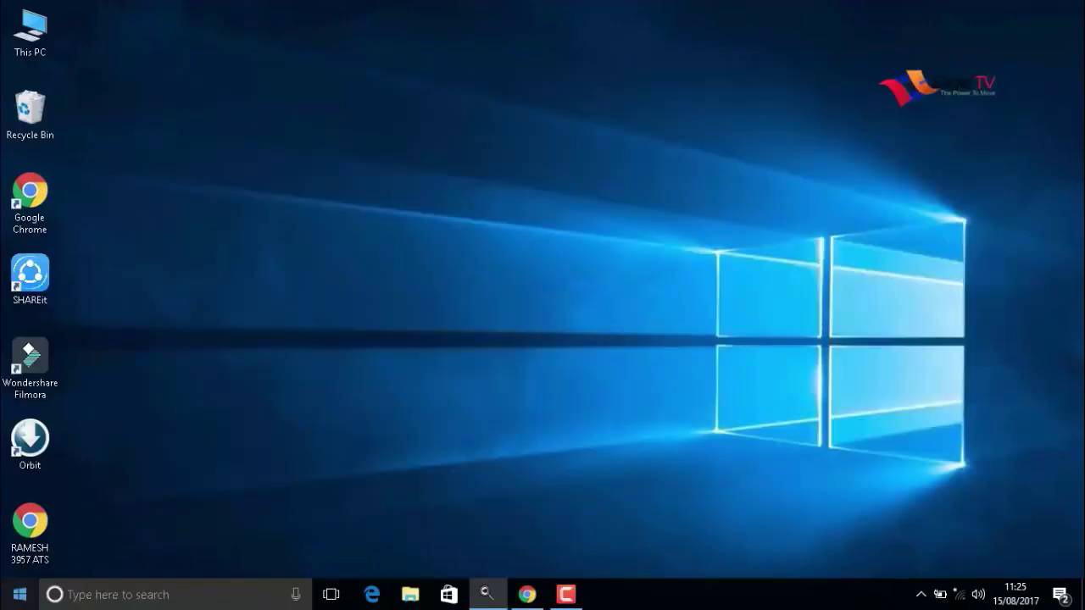
Run 'prefetch' from the Run box to open C:\Windows\Prefetch with its 246 items
left_click(19, 594)
type("run")
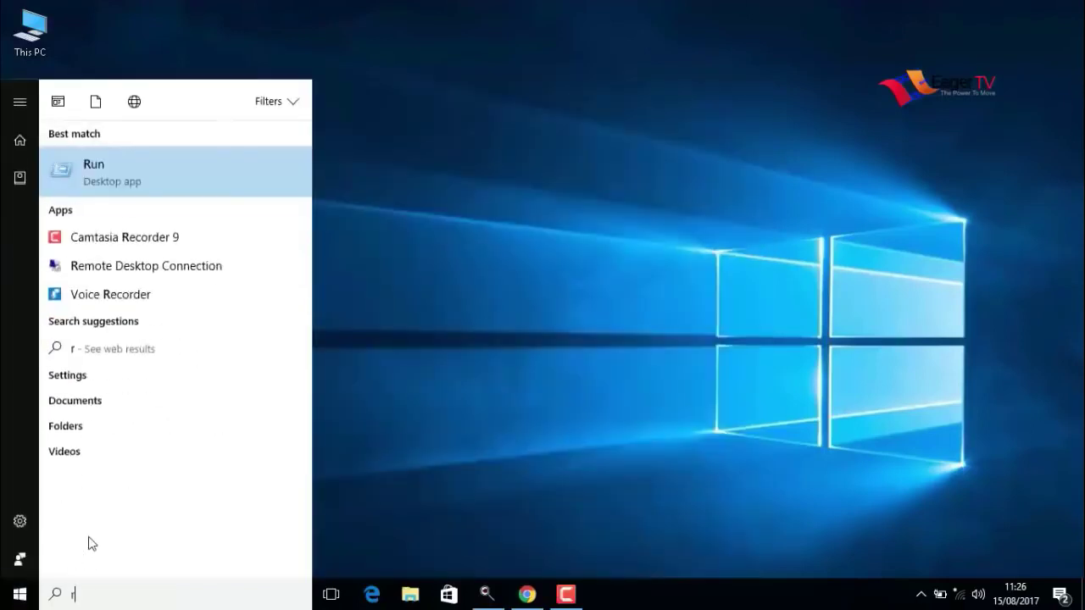
left_click(97, 172)
type("p")
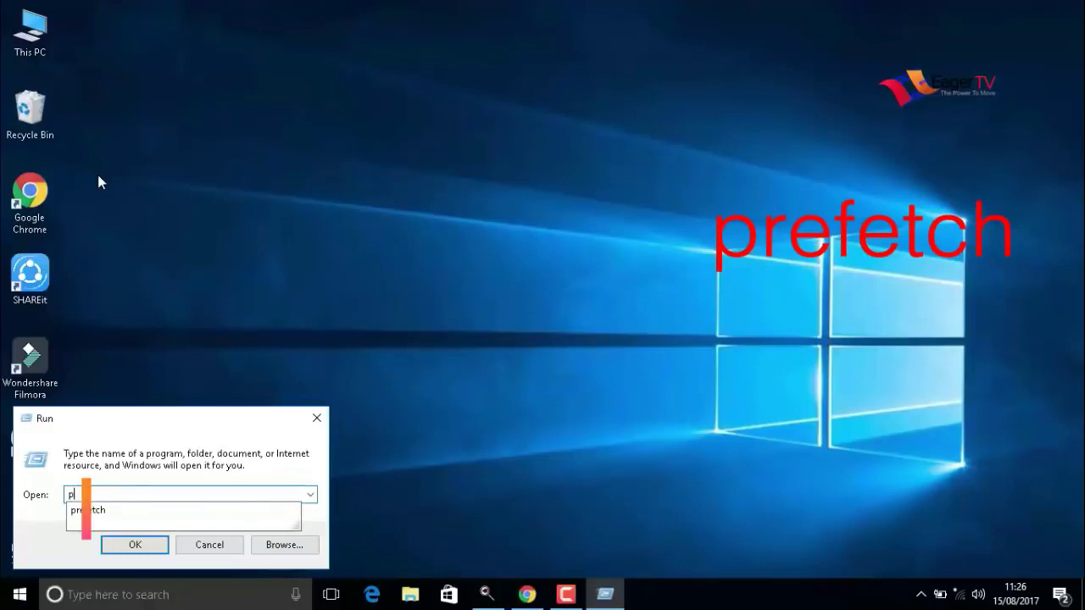
type("refe")
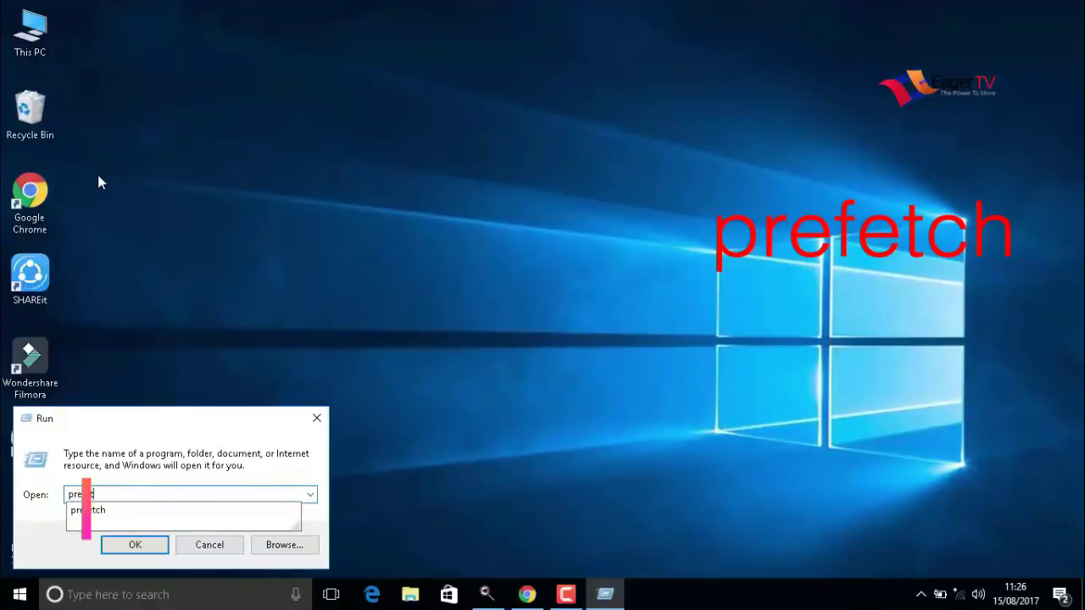
type("tch")
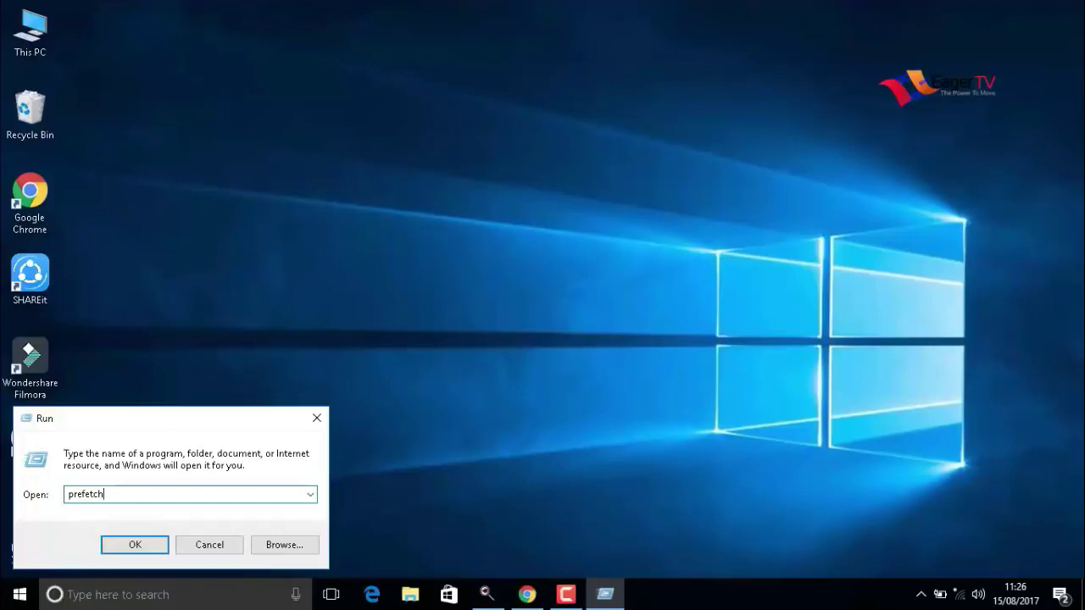
left_click(135, 548)
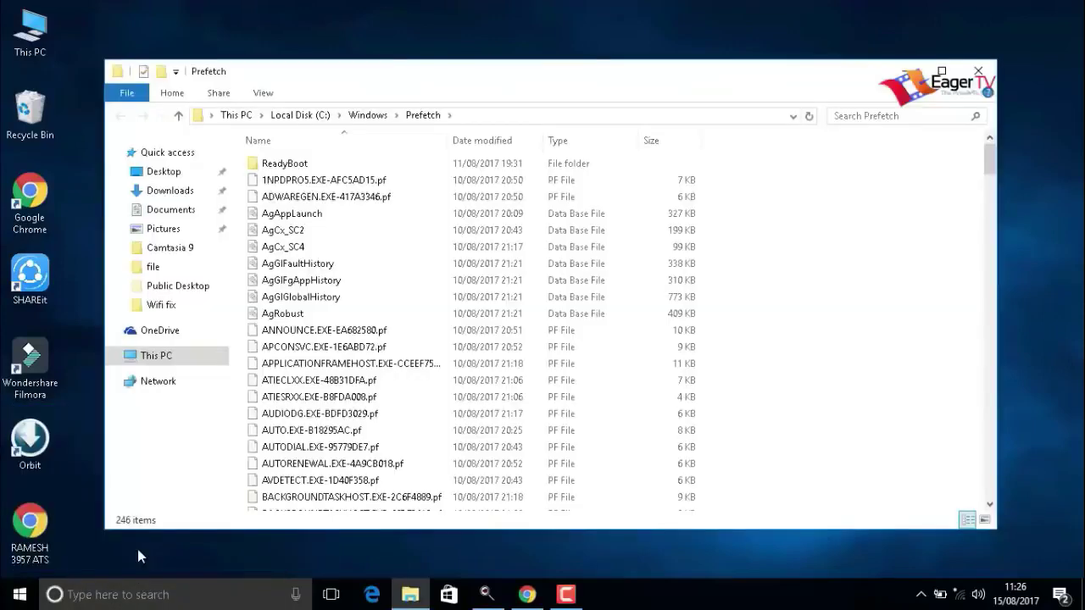
Delete all 246 files in the Prefetch folder and close the window
key("ctrl+a")
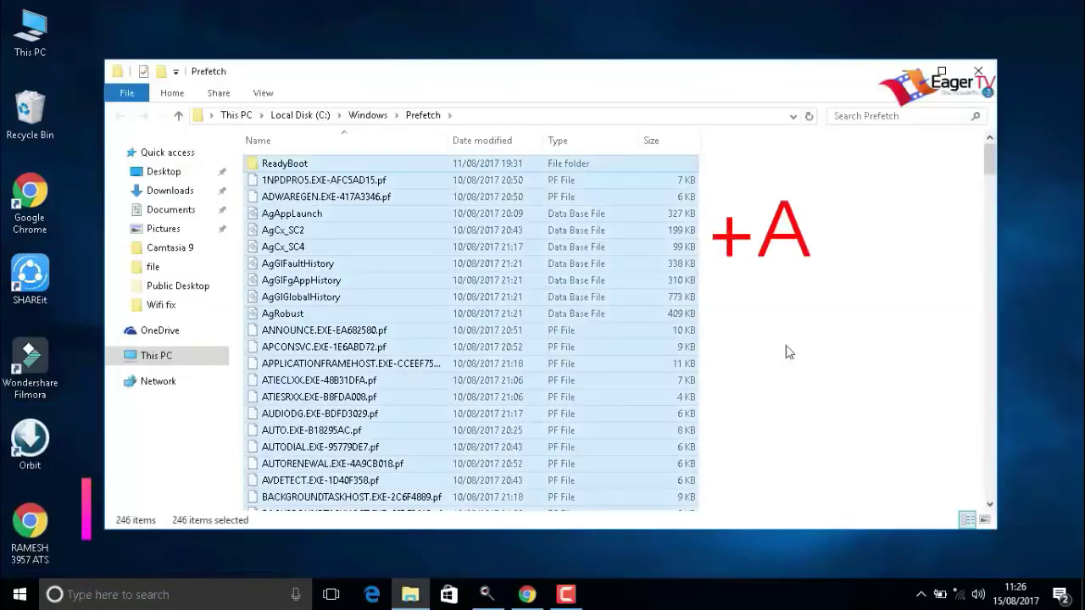
right_click(649, 334)
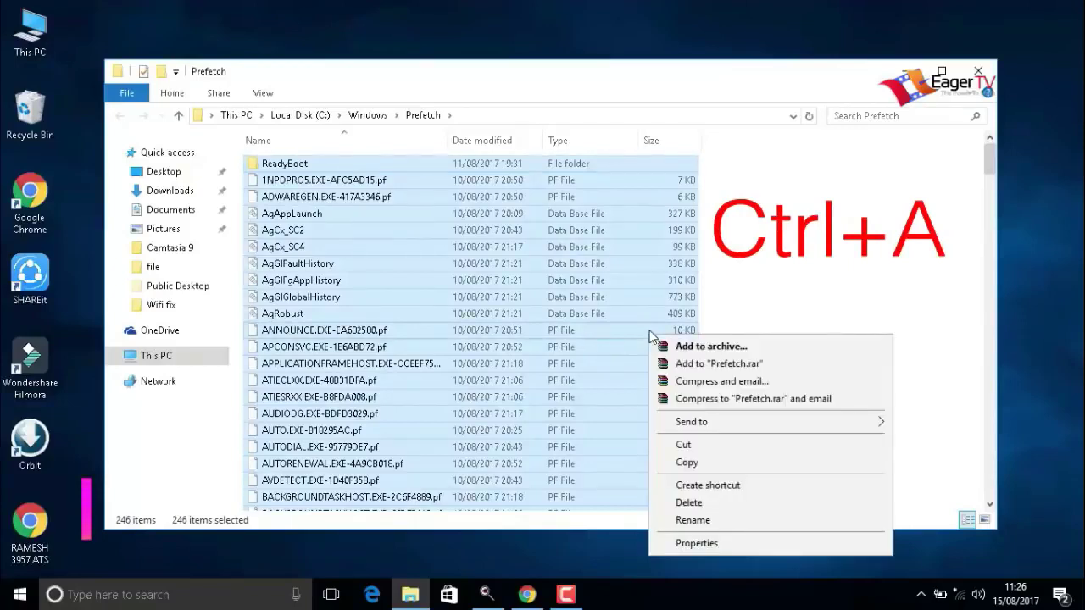
left_click(682, 503)
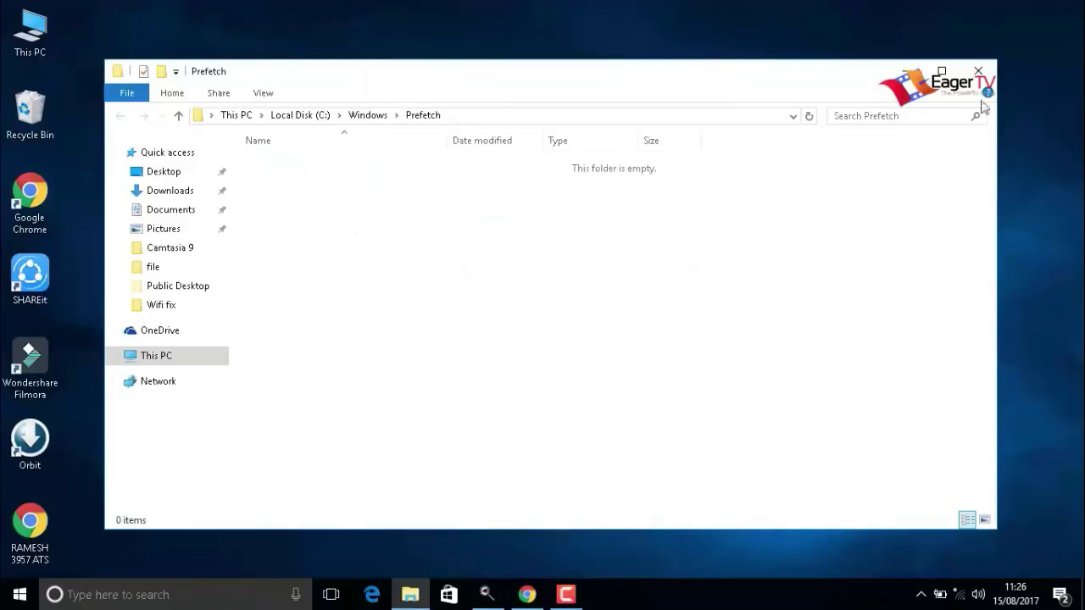
left_click(978, 71)
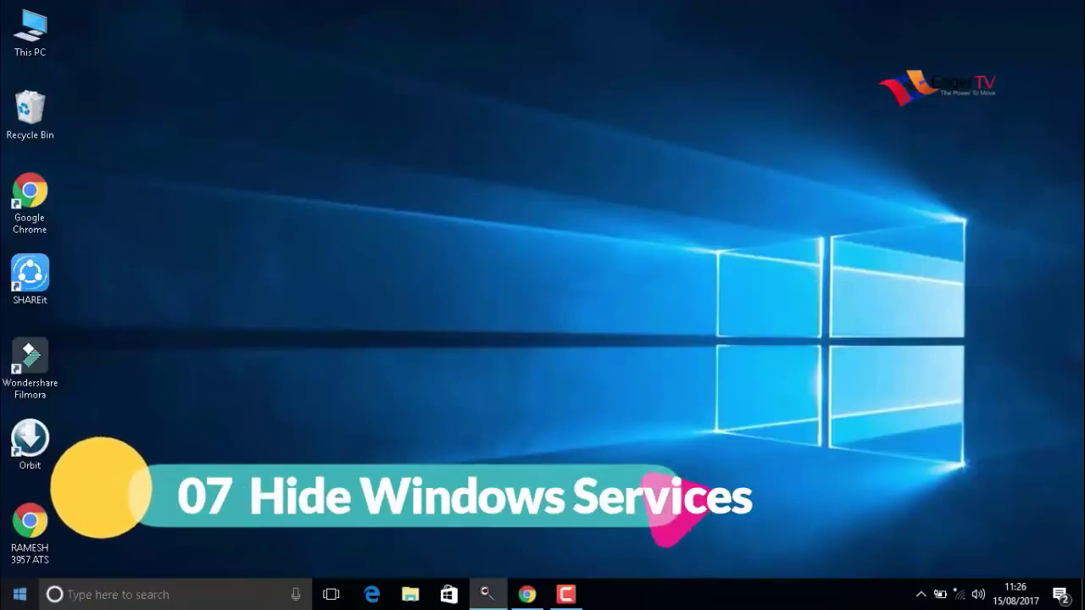
Reopen the Run box and enter 'msconfig' in place of 'prefetch'
left_click(19, 594)
type("run")
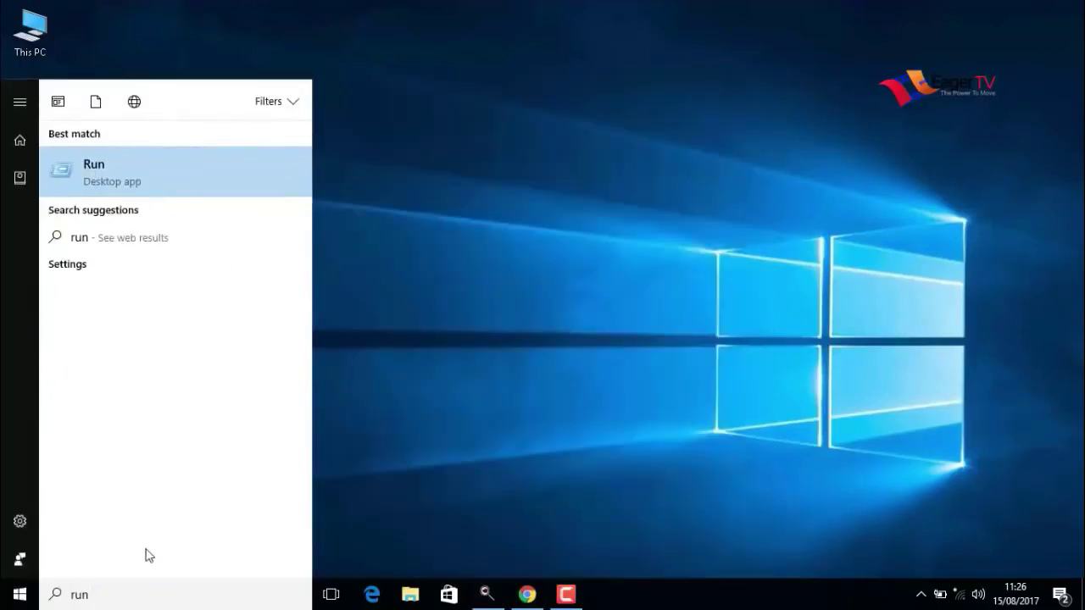
left_click(99, 175)
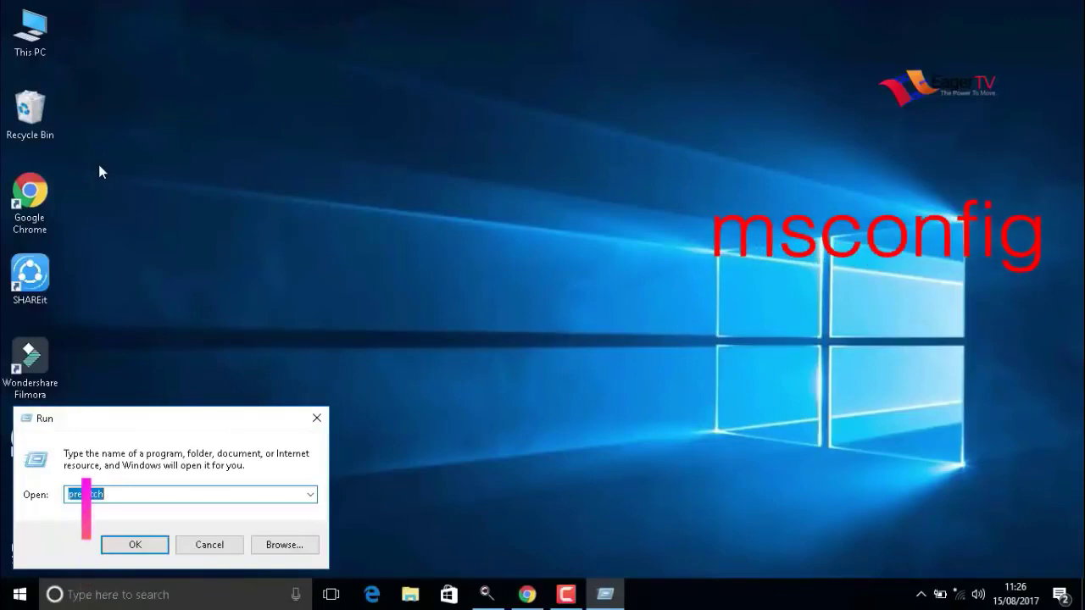
type("msconfi")
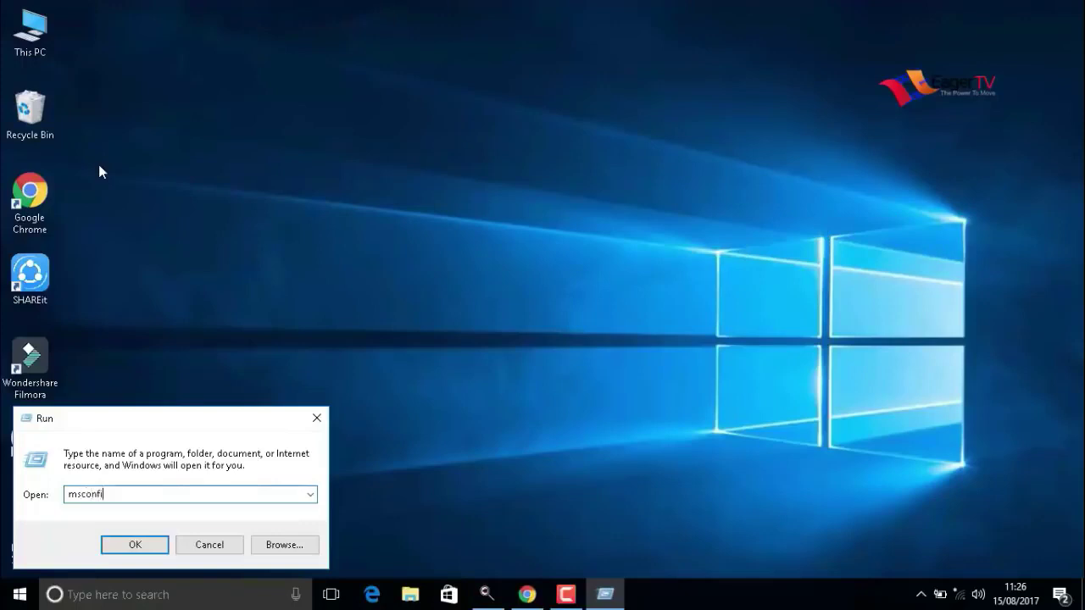
type("g")
Launch msconfig, tick 'Hide all Microsoft services' on the Services tab, and confirm with OK
left_click(125, 549)
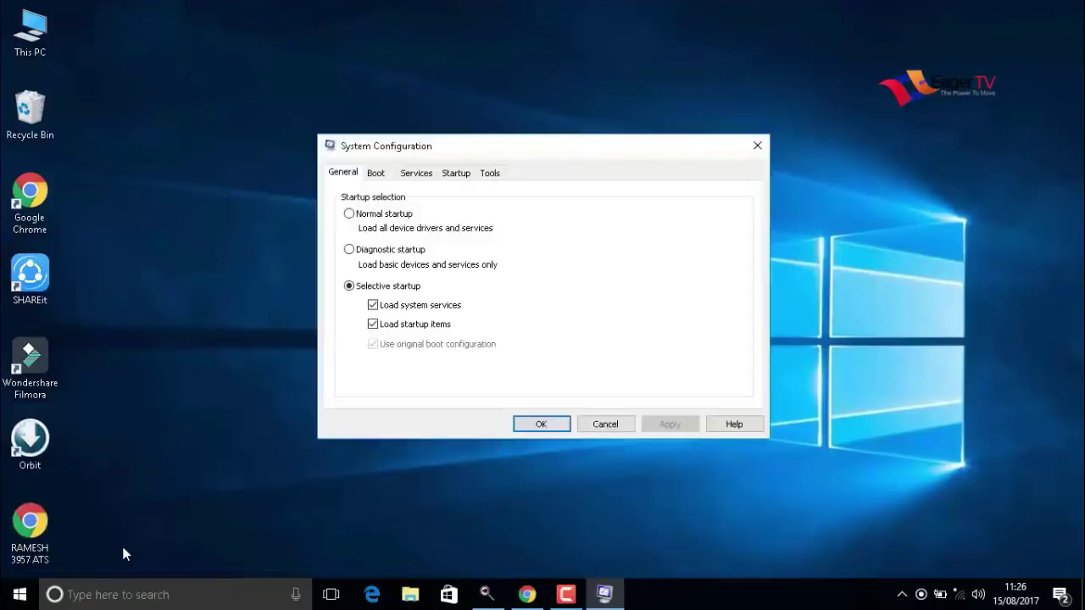
left_click(427, 174)
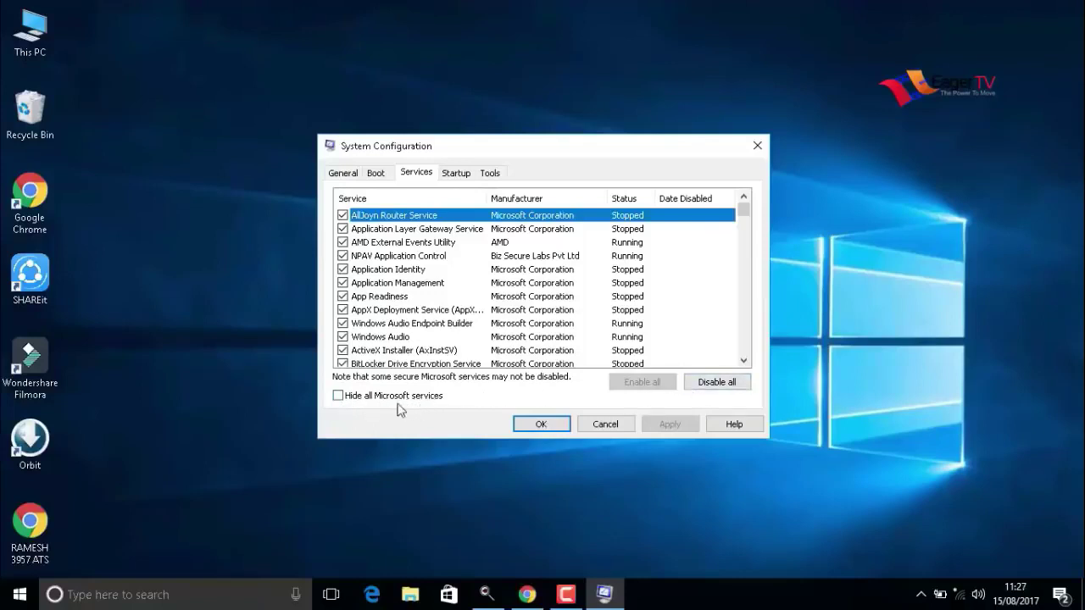
left_click(338, 396)
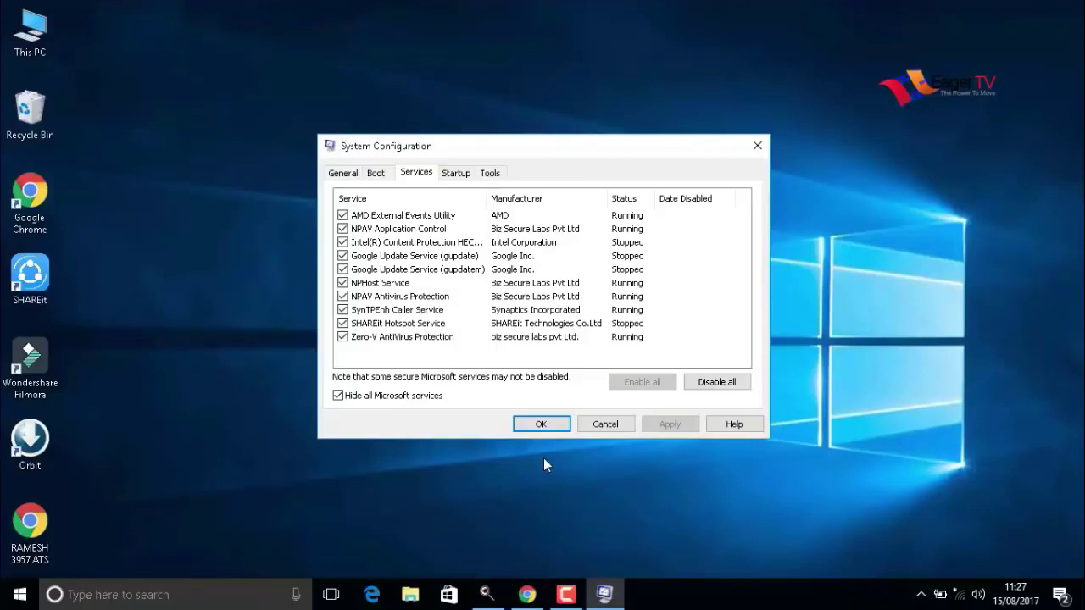
left_click(534, 425)
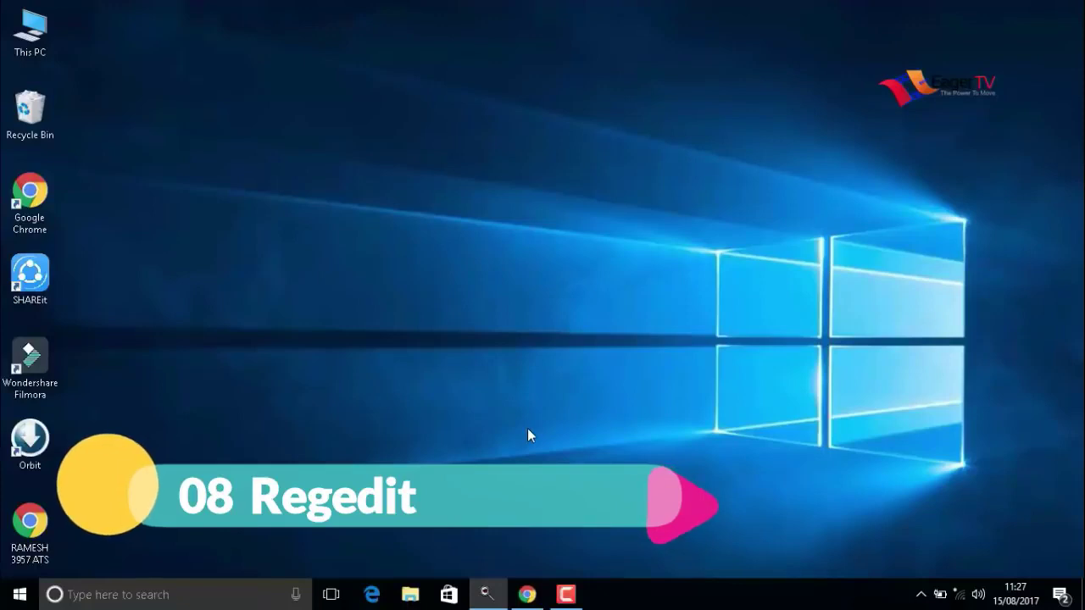
Run 'regedit' from the Run box to open the Registry Editor
left_click(10, 596)
type("run")
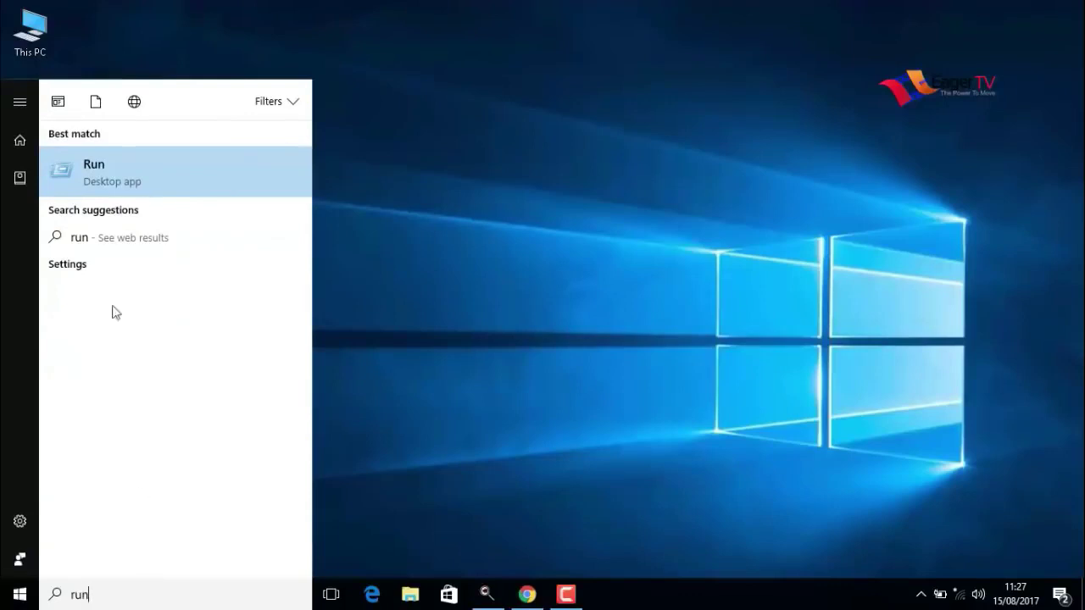
left_click(100, 174)
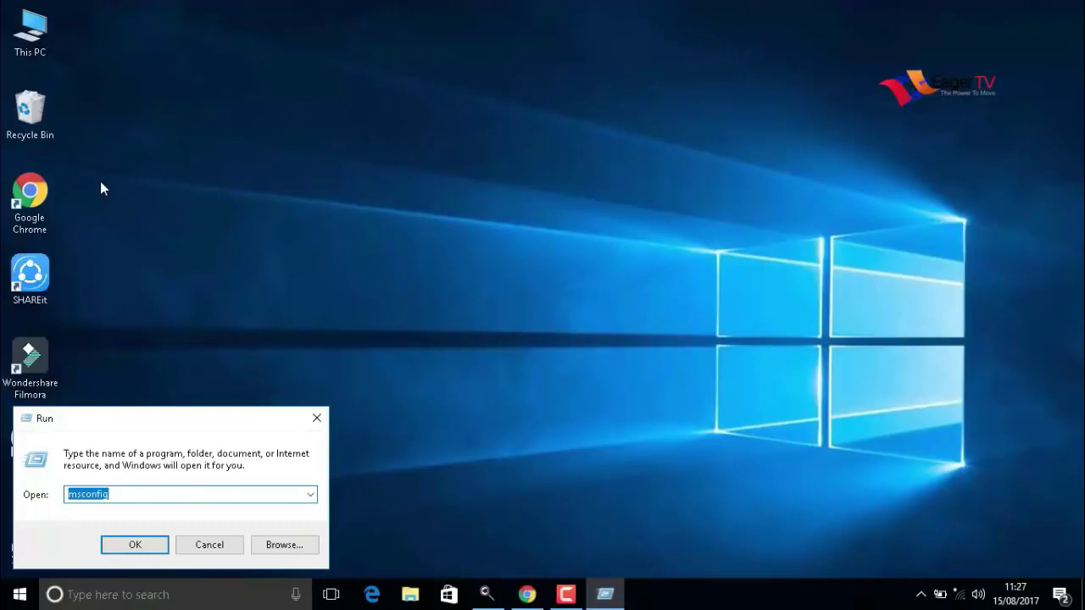
type("regedit")
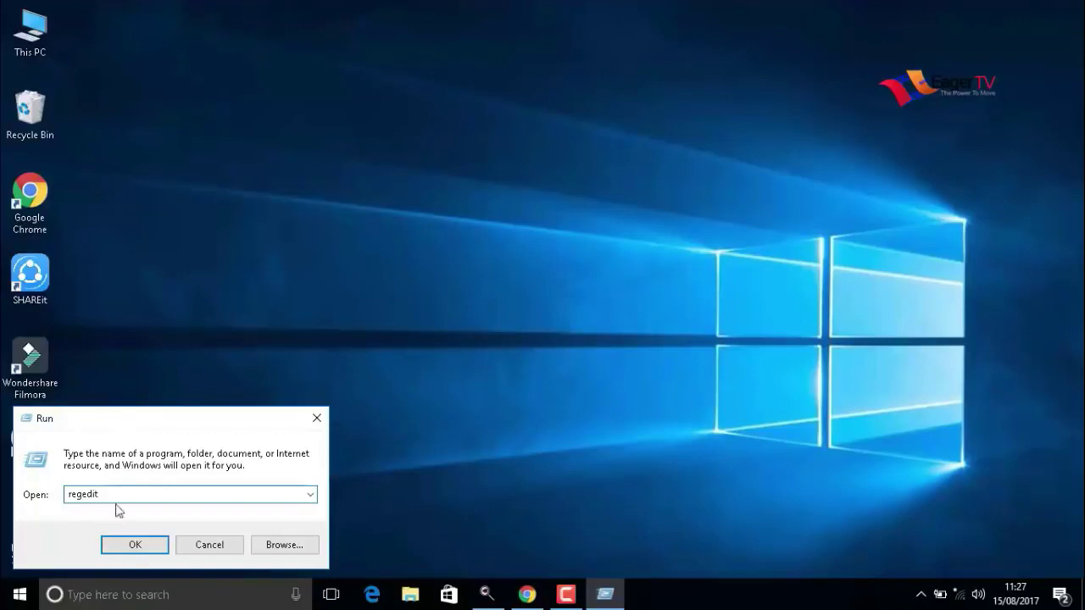
left_click(118, 544)
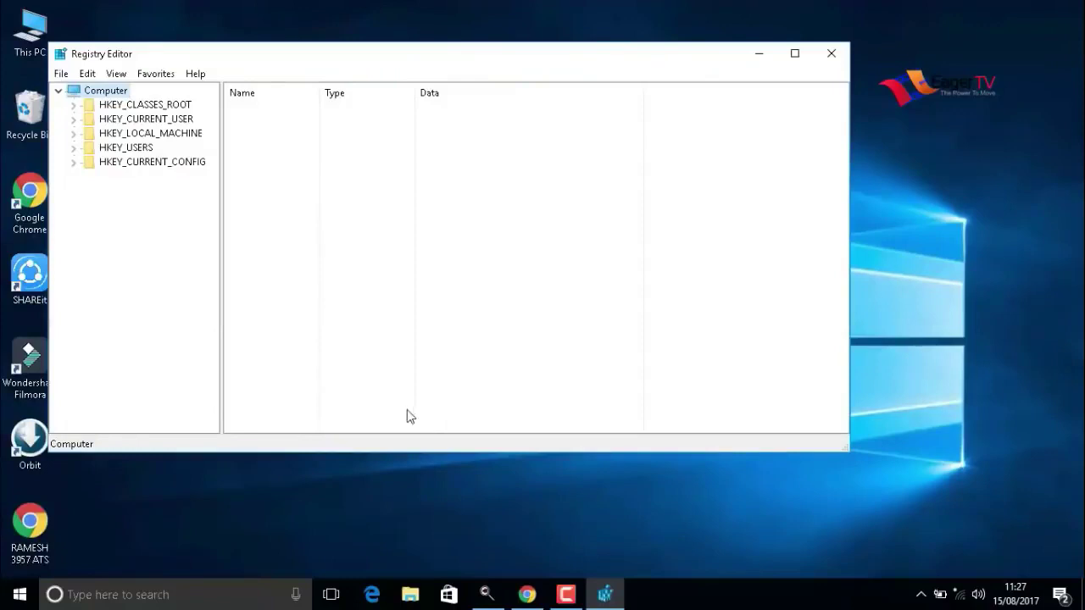
Go to HKEY_CURRENT_USER\Control Panel\Mouse and change MouseHoverTime from 400 to 10
double_click(129, 120)
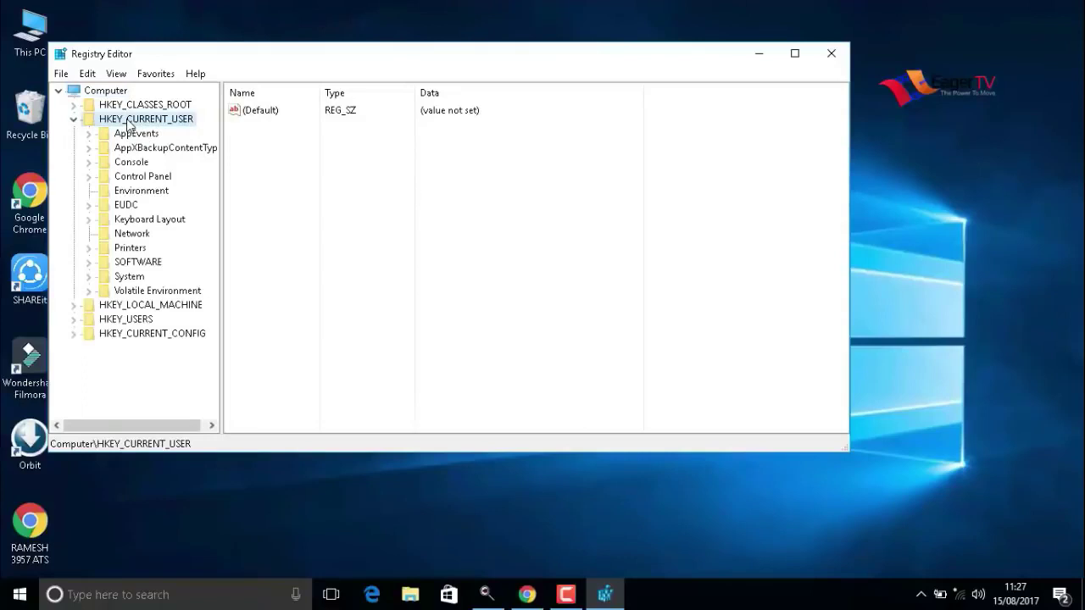
left_click(136, 178)
double_click(134, 180)
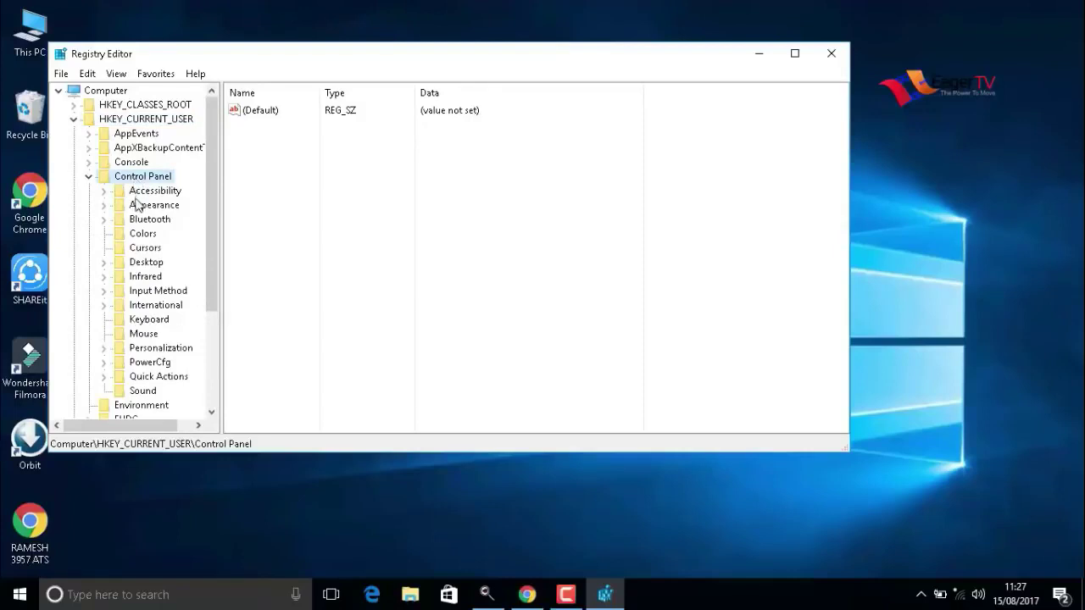
left_click(146, 335)
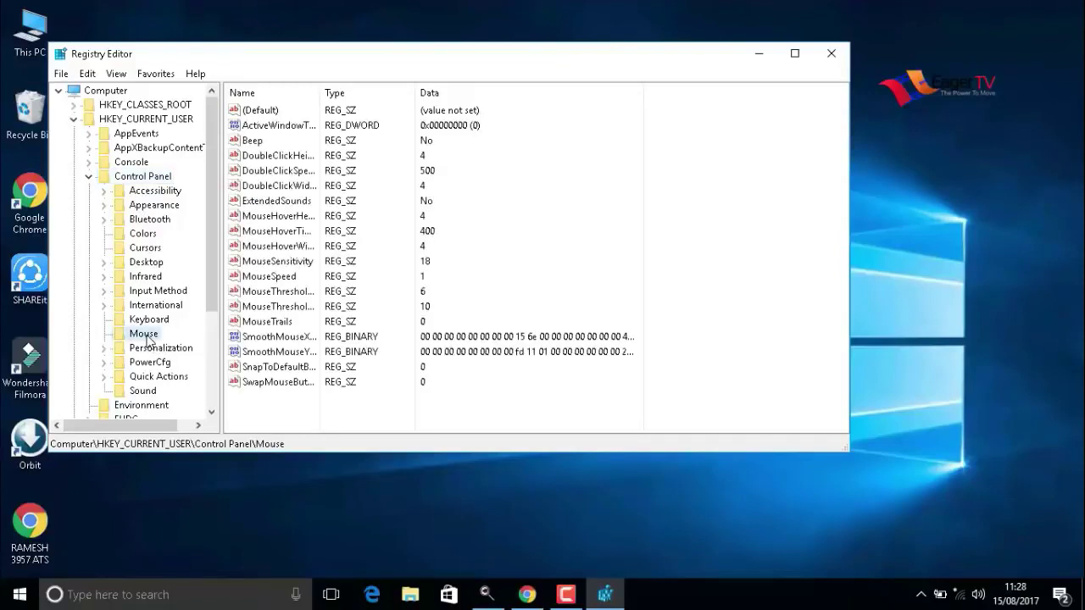
left_click(299, 240)
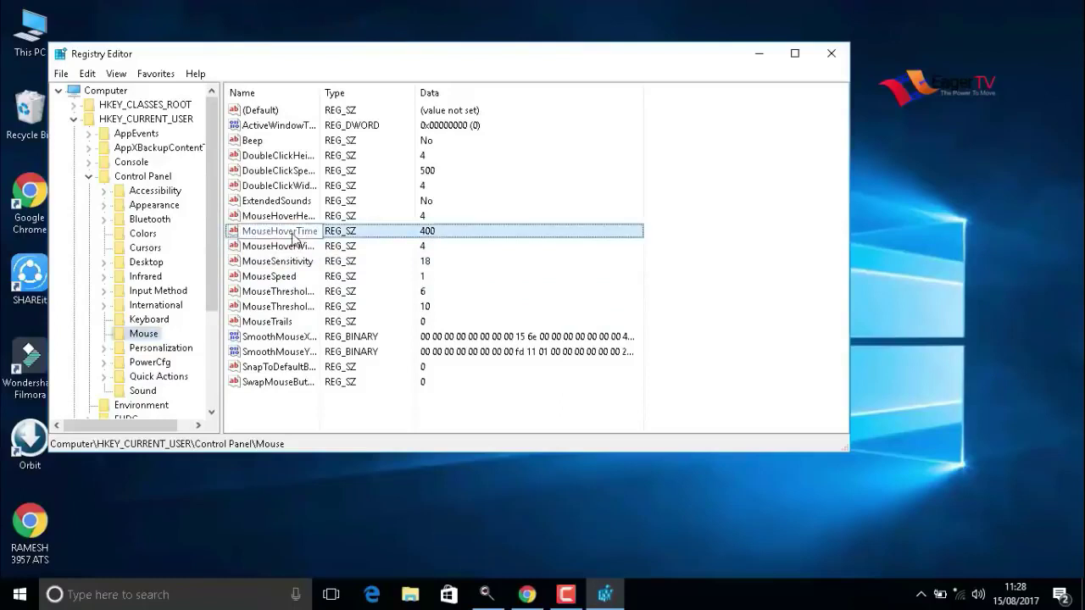
double_click(295, 240)
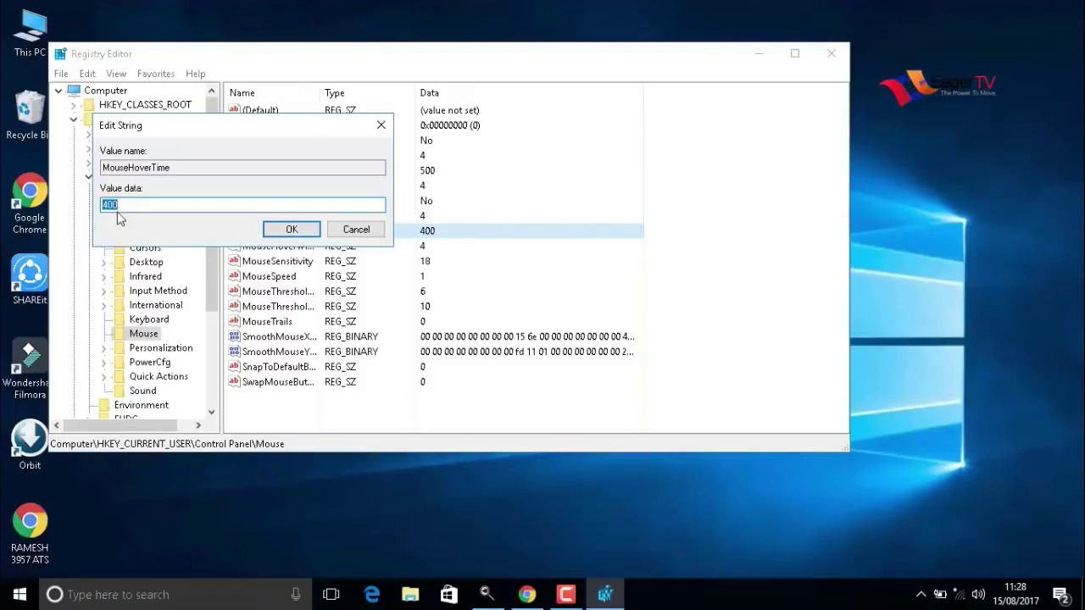
type("10")
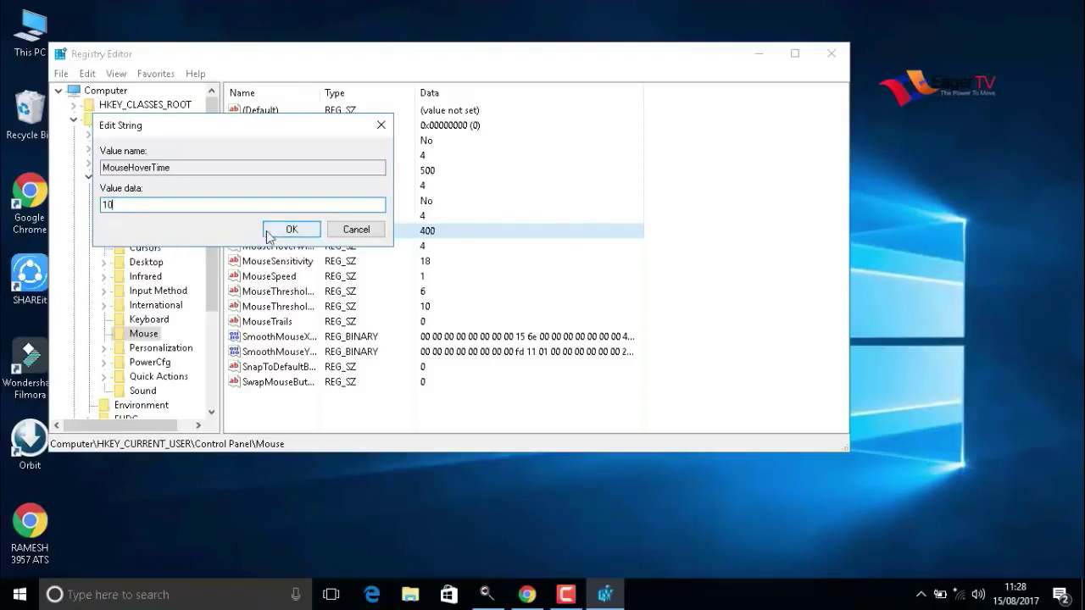
left_click(285, 236)
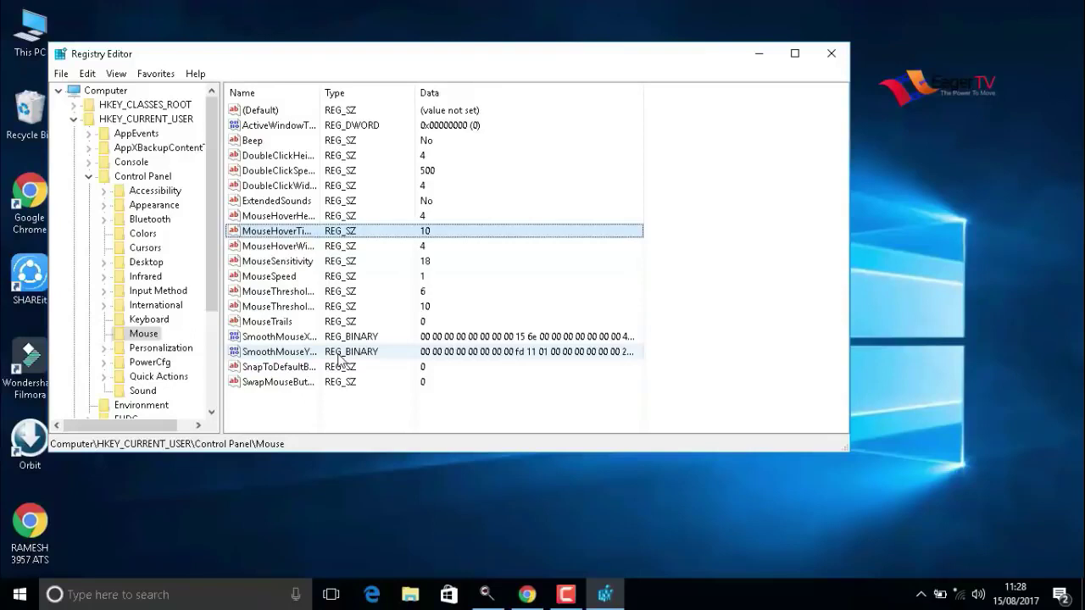
Change MenuShowDelay under HKEY_CURRENT_USER\Control Panel\Desktop from 400 to 10
left_click_drag(214, 307, 227, 383)
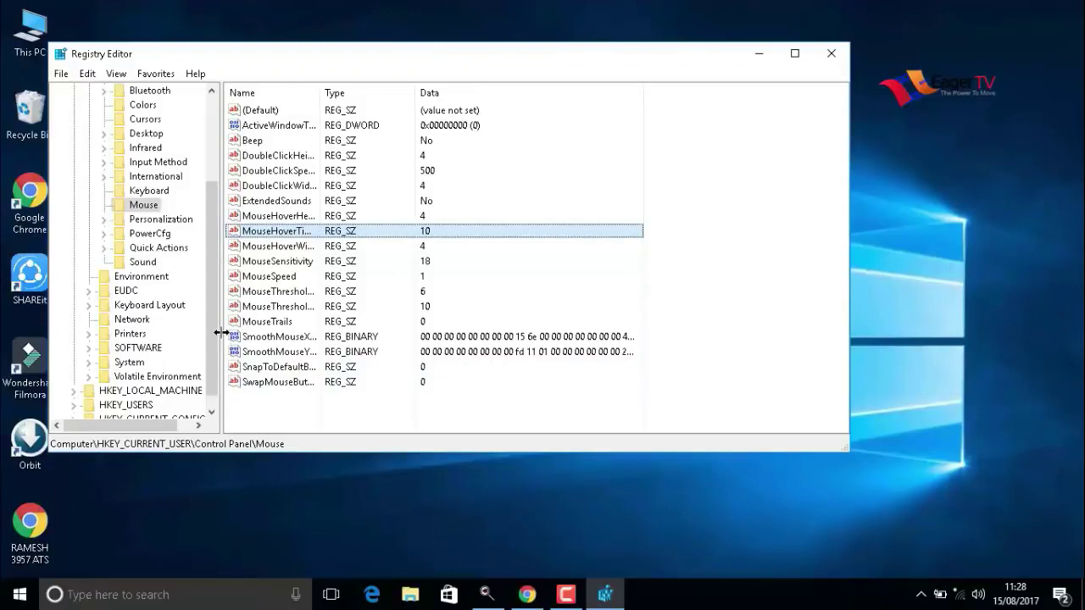
double_click(141, 137)
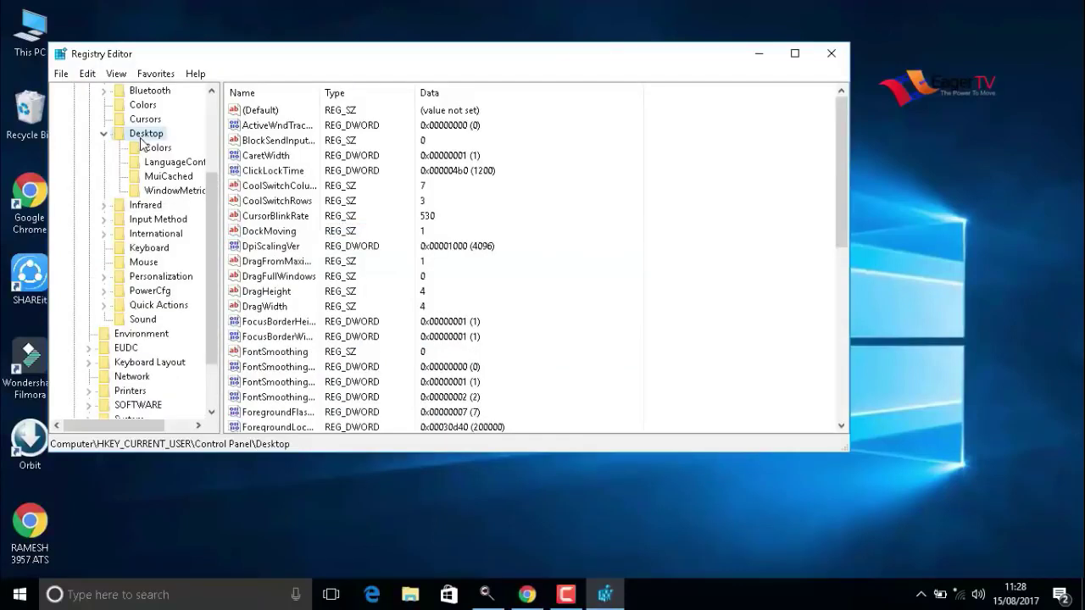
scroll(600, 279, "down", 6)
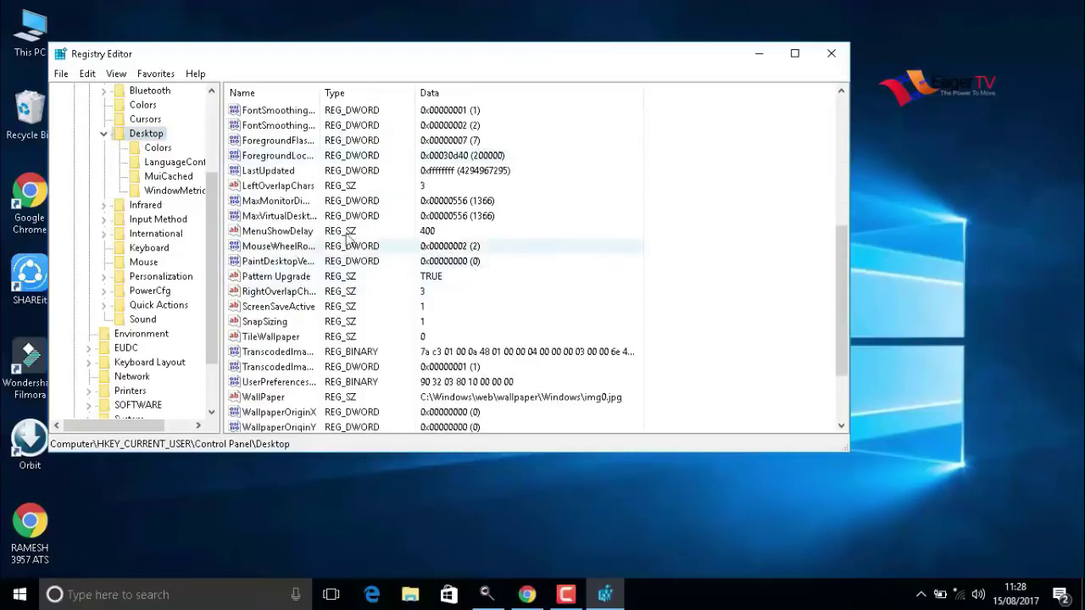
double_click(280, 238)
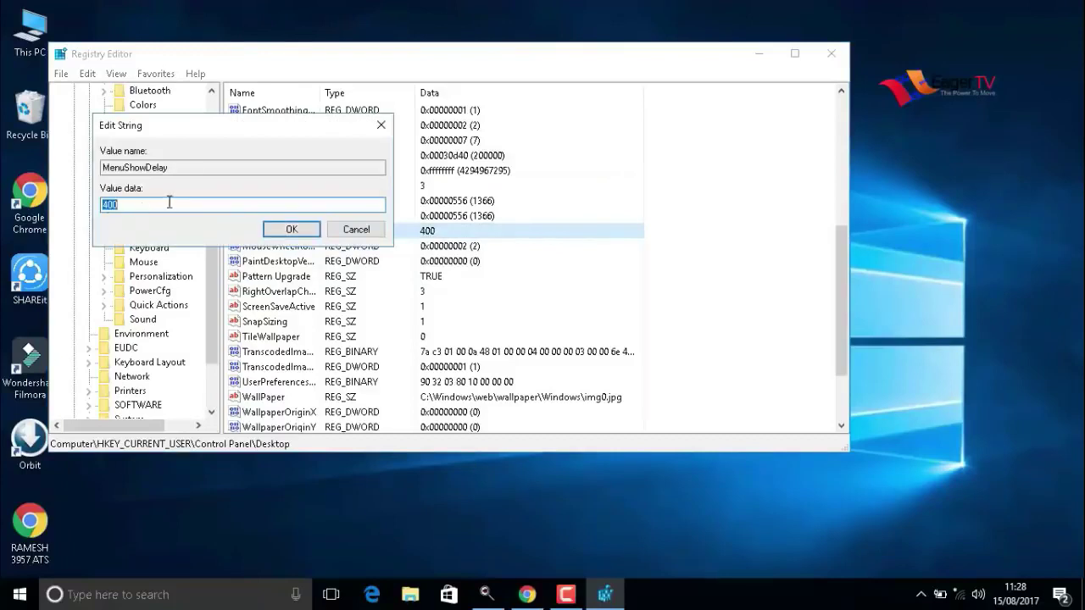
type("10")
left_click(286, 234)
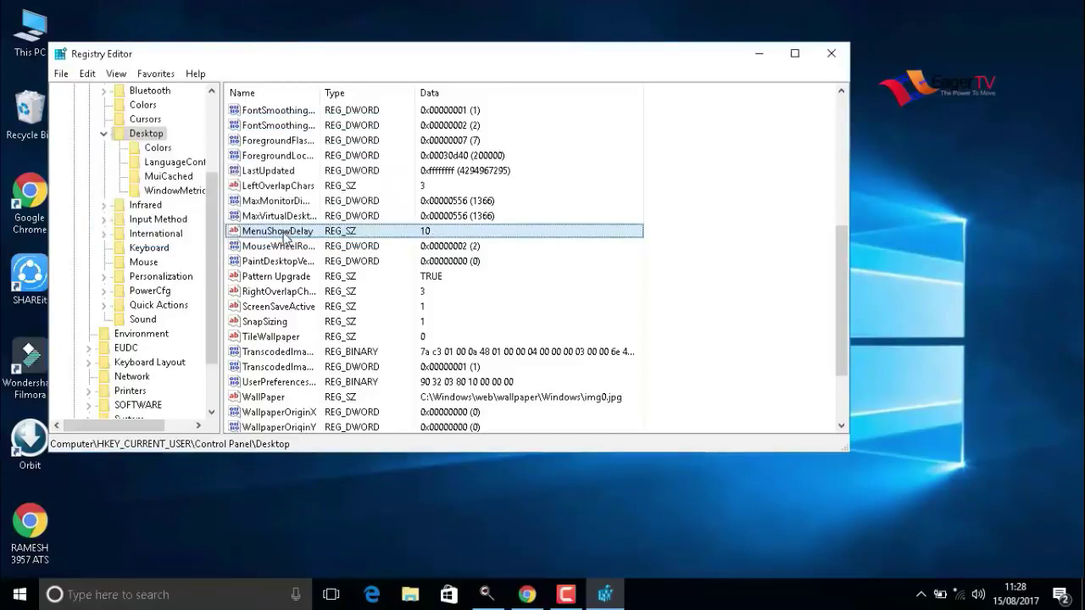
Close Registry Editor with Alt+F4, then refresh the desktop twice from its context menu
key("alt+F4")
right_click(261, 161)
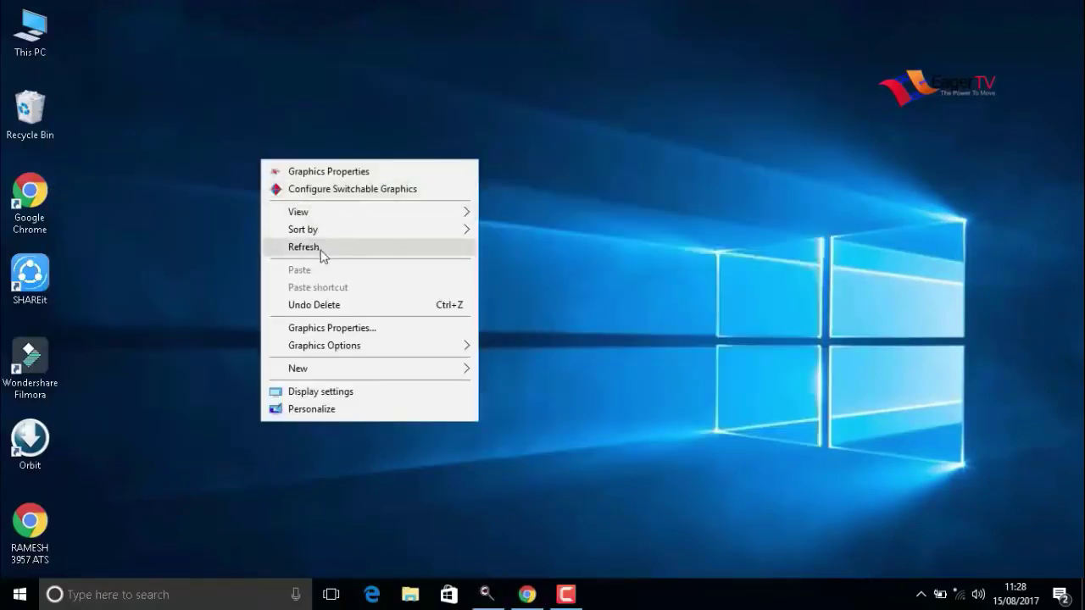
left_click(320, 248)
right_click(312, 220)
left_click(367, 308)
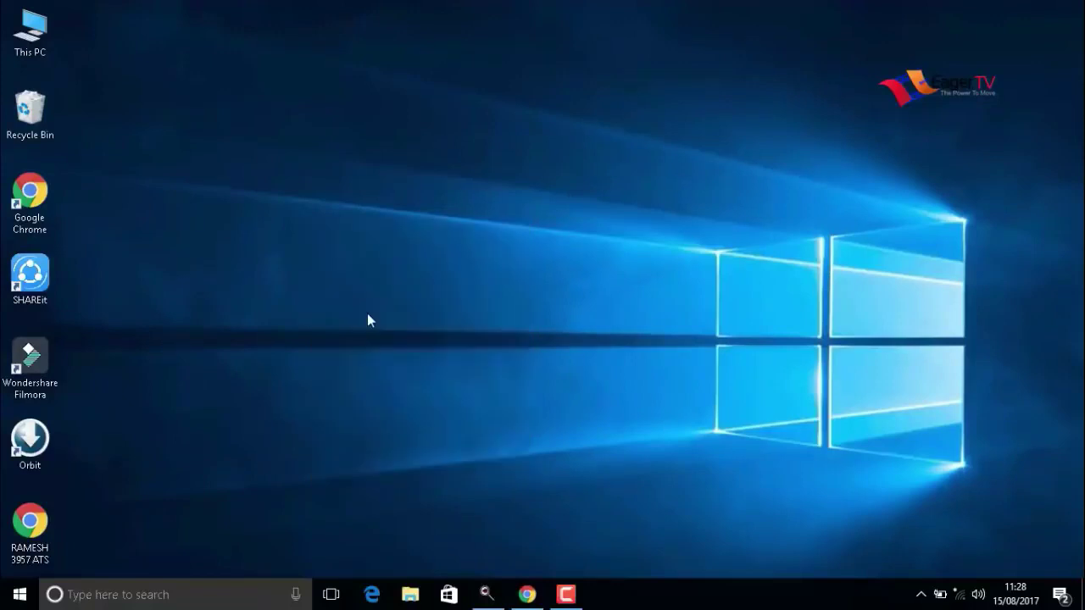